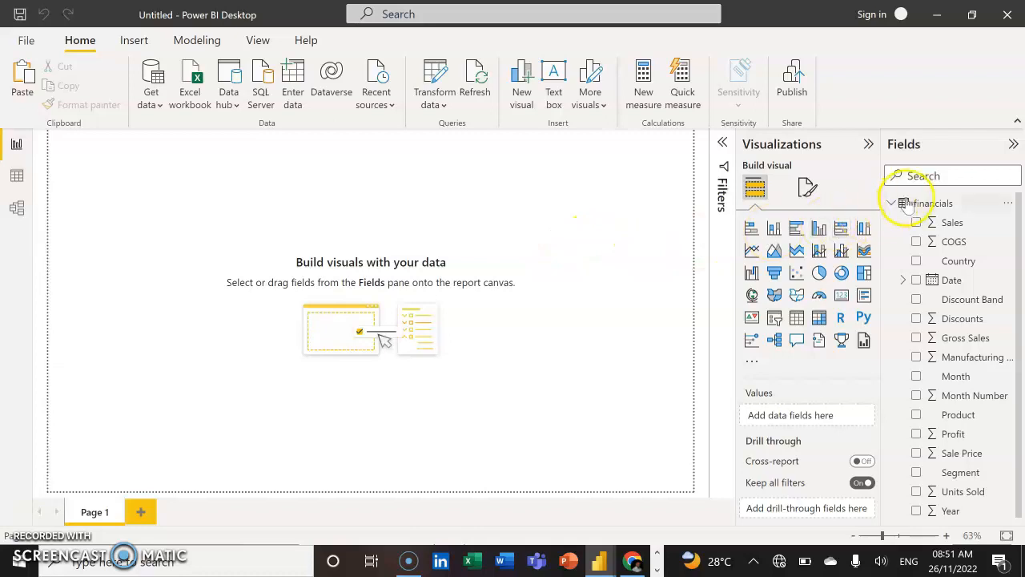
Step: Create a new measure in the financials table and name it PROFIT FOR FRANCE in its formula
{"action": "mouse_move", "coordinate": [921, 209]}
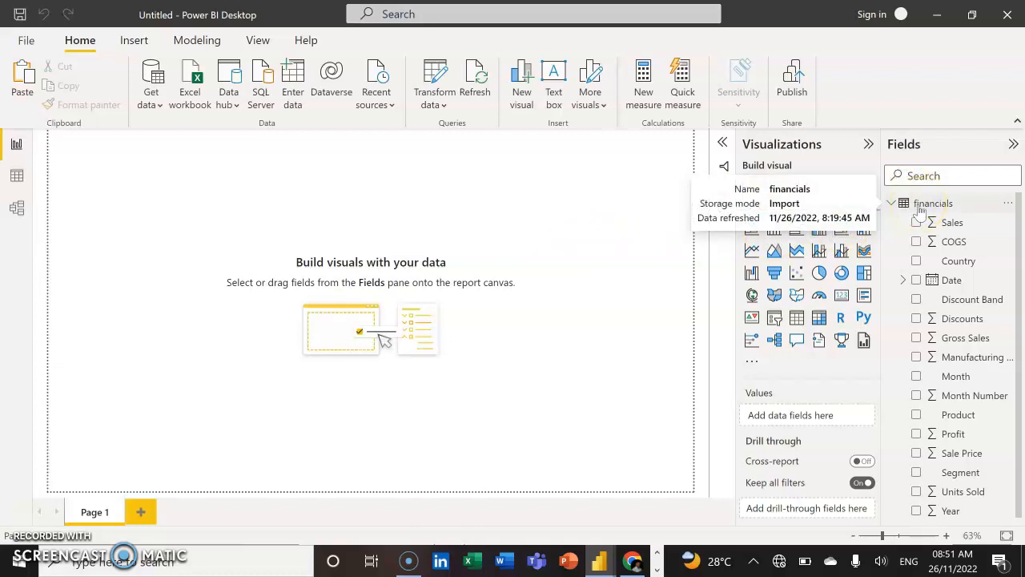
{"action": "left_click", "coordinate": [1009, 204]}
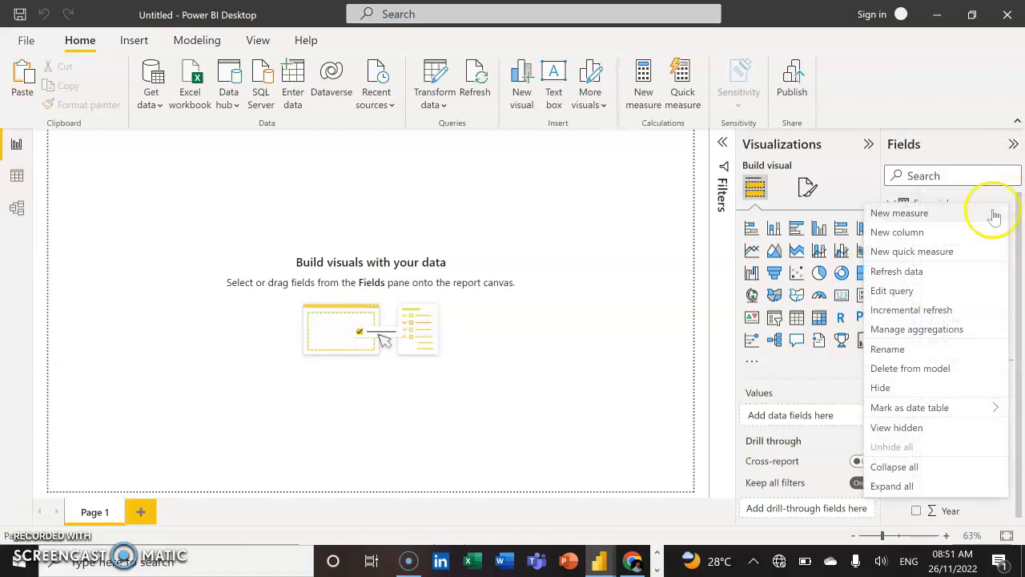
{"action": "left_click", "coordinate": [900, 214]}
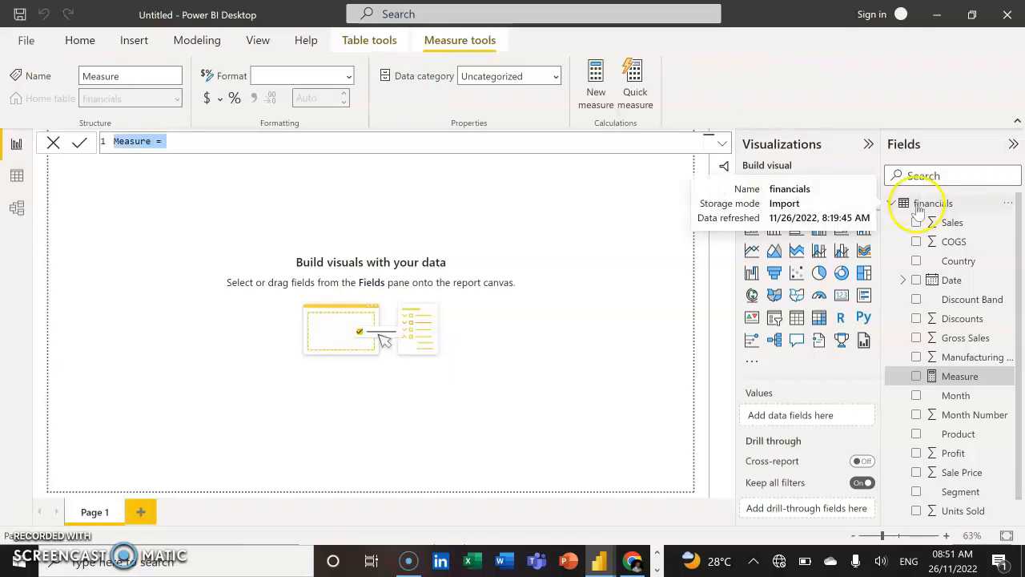
{"action": "key", "text": "BackSpace"}
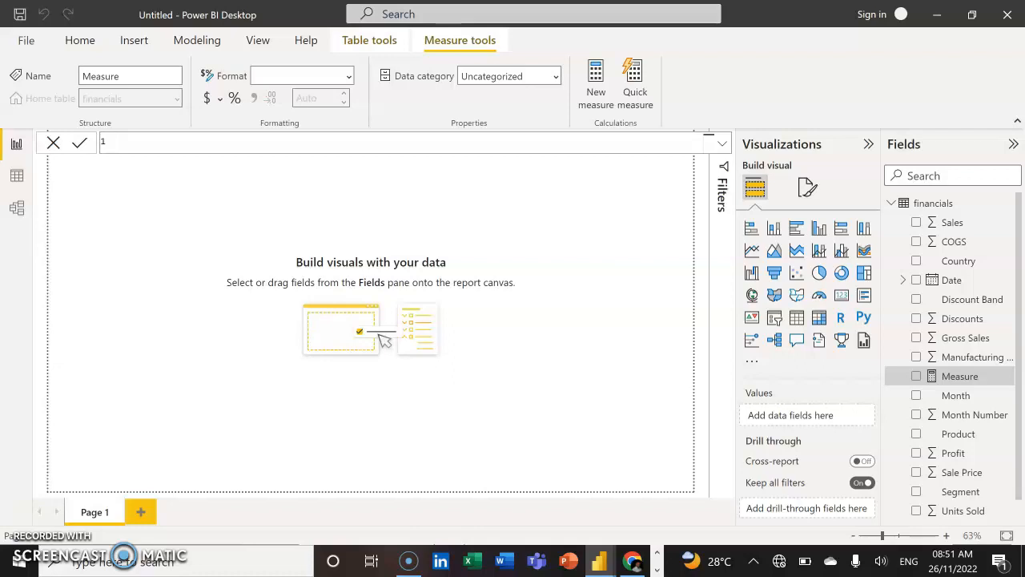
{"action": "type", "text": "pROFIT"}
{"action": "key", "text": "BackSpace"}
{"action": "key", "text": "BackSpace"}
{"action": "key", "text": "BackSpace"}
{"action": "key", "text": "BackSpace"}
{"action": "key", "text": "BackSpace"}
{"action": "key", "text": "BackSpace"}
{"action": "type", "text": "PROFIT FOR FRANCE"}
Step: Define the measure with CALCULATE, using SUM(financials[Profit]) as its expression
{"action": "type", "text": "=CAL"}
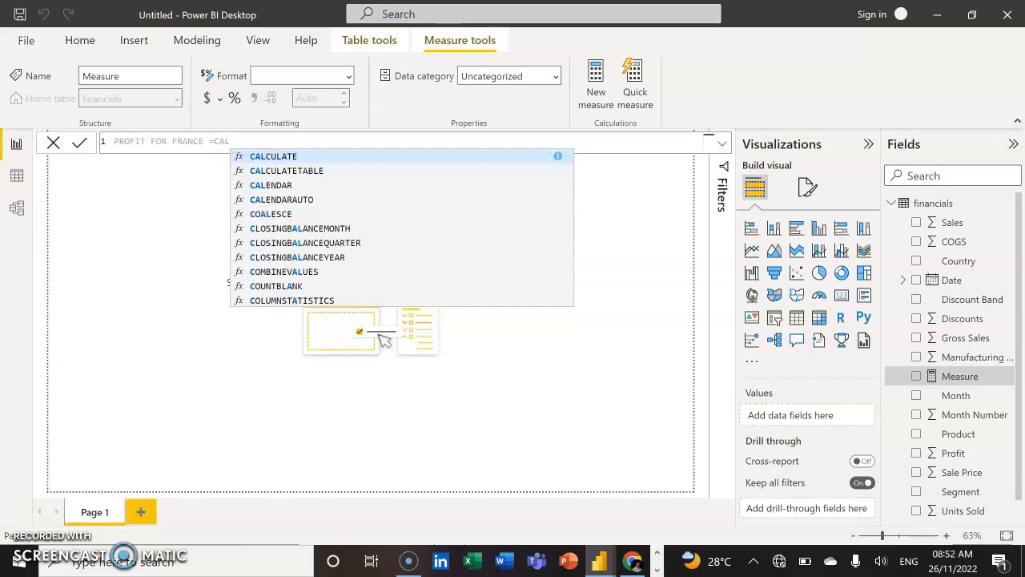
{"action": "key", "text": "Tab"}
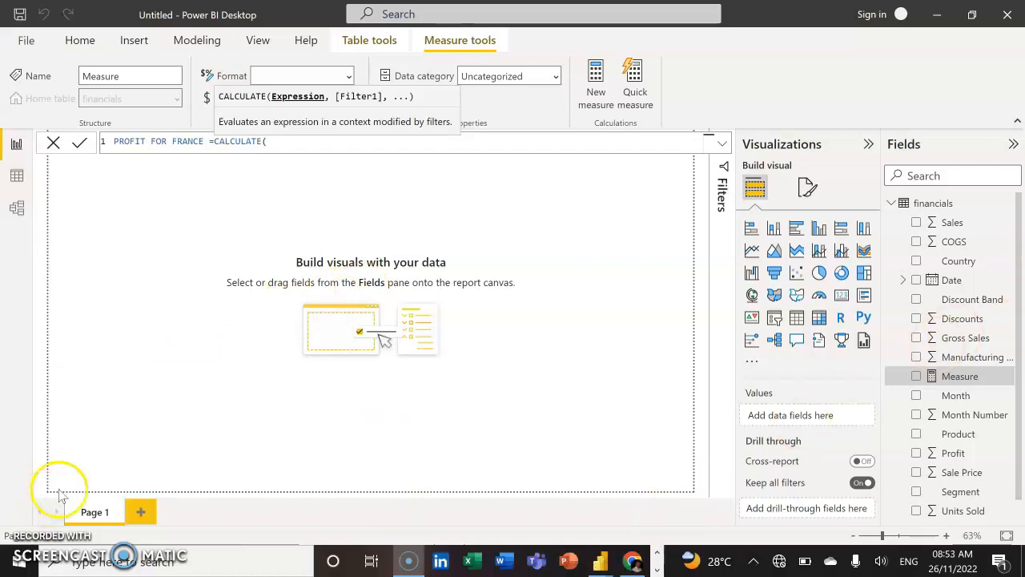
{"action": "left_click", "coordinate": [281, 141]}
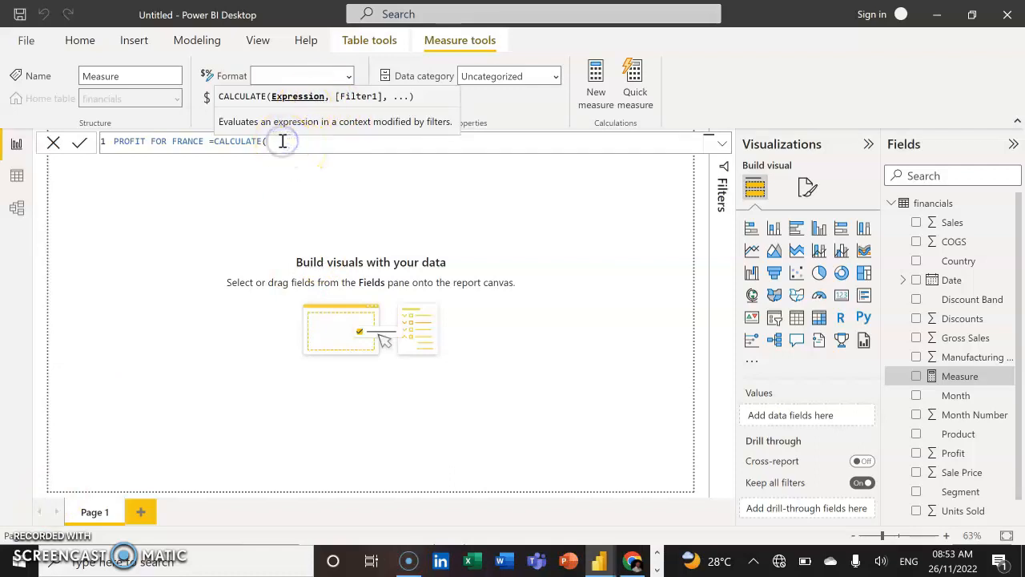
{"action": "type", "text": "SUM"}
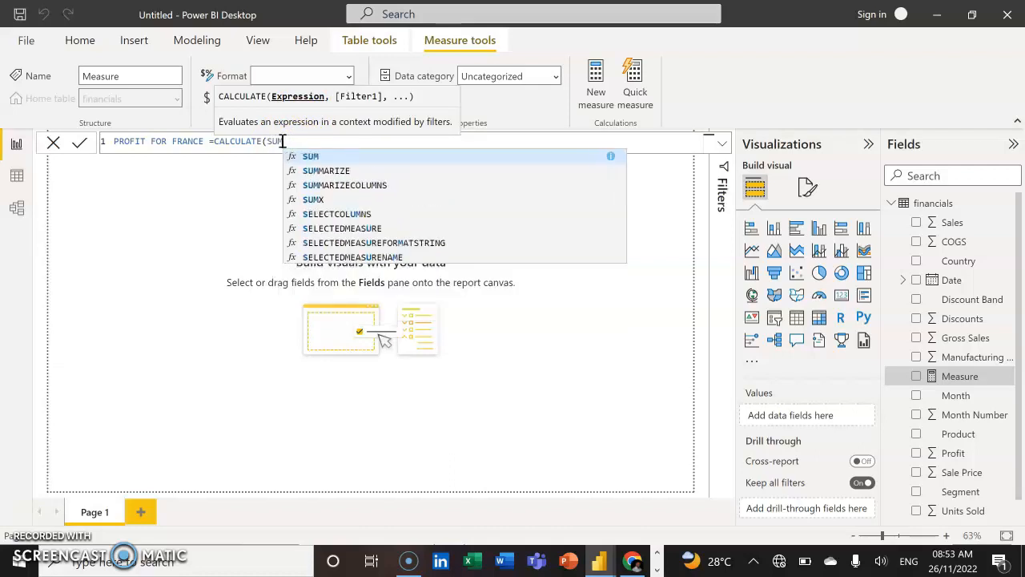
{"action": "type", "text": "("}
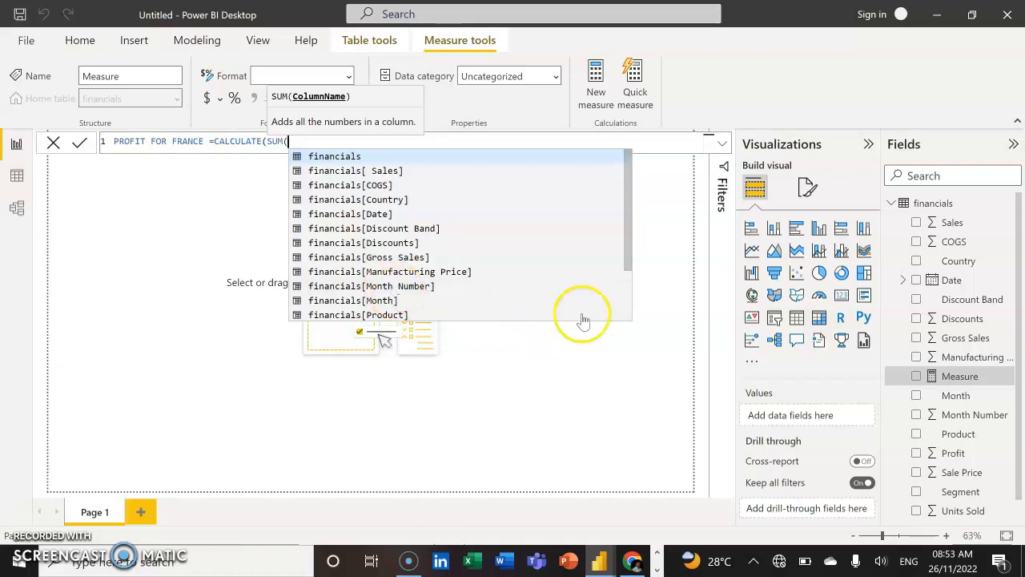
{"action": "left_click_drag", "start_coordinate": [632, 268], "coordinate": [625, 297]}
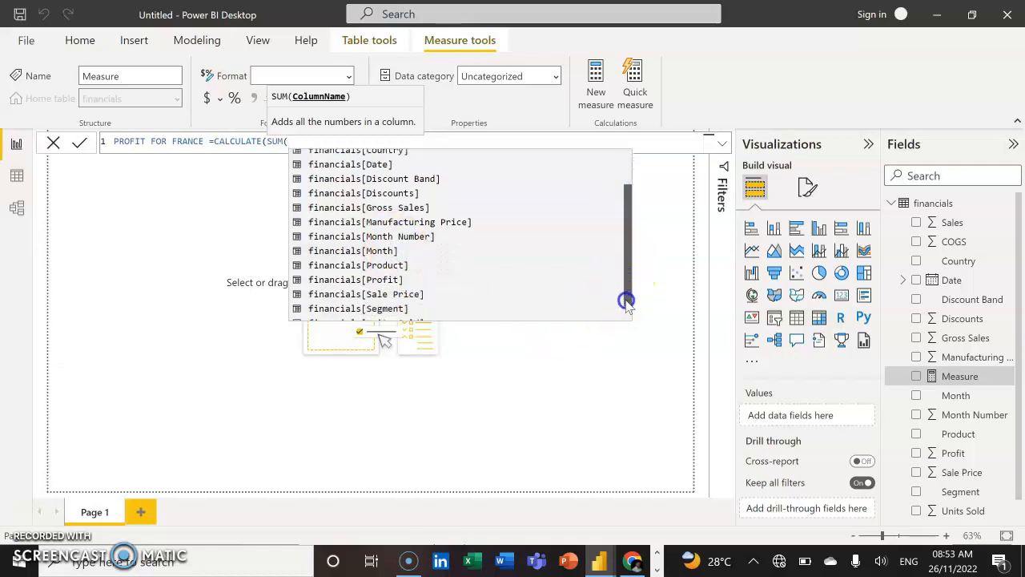
{"action": "double_click", "coordinate": [378, 282]}
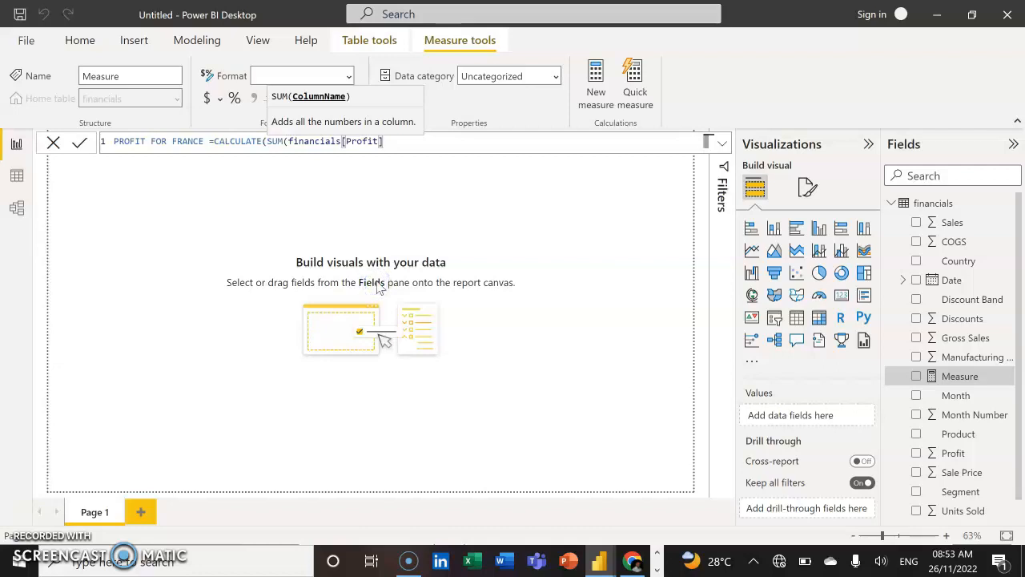
{"action": "type", "text": ")"}
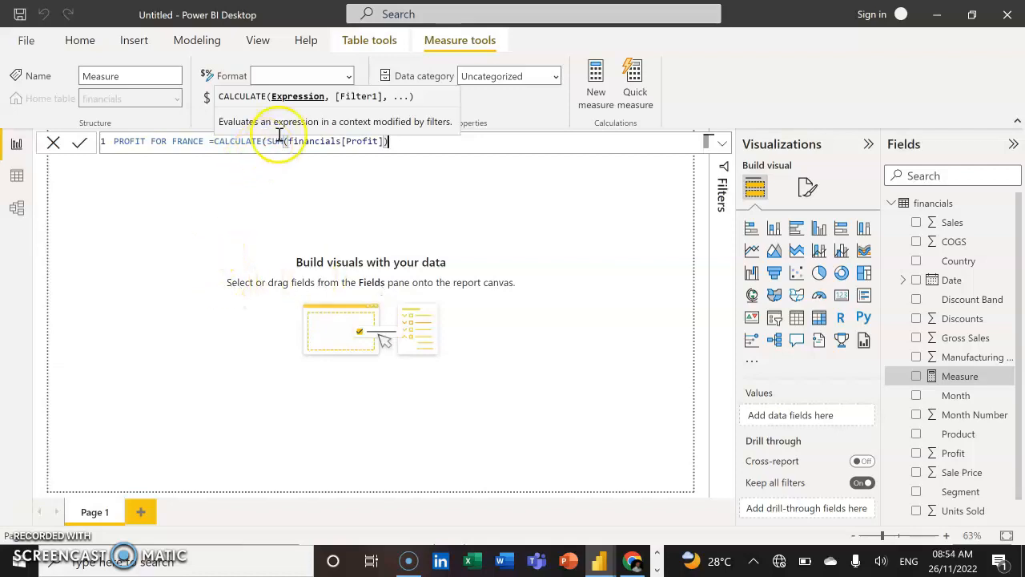
Step: Add the filter financials[Country]="FRANCE" to the CALCULATE formula and commit the measure
{"action": "type", "text": ","}
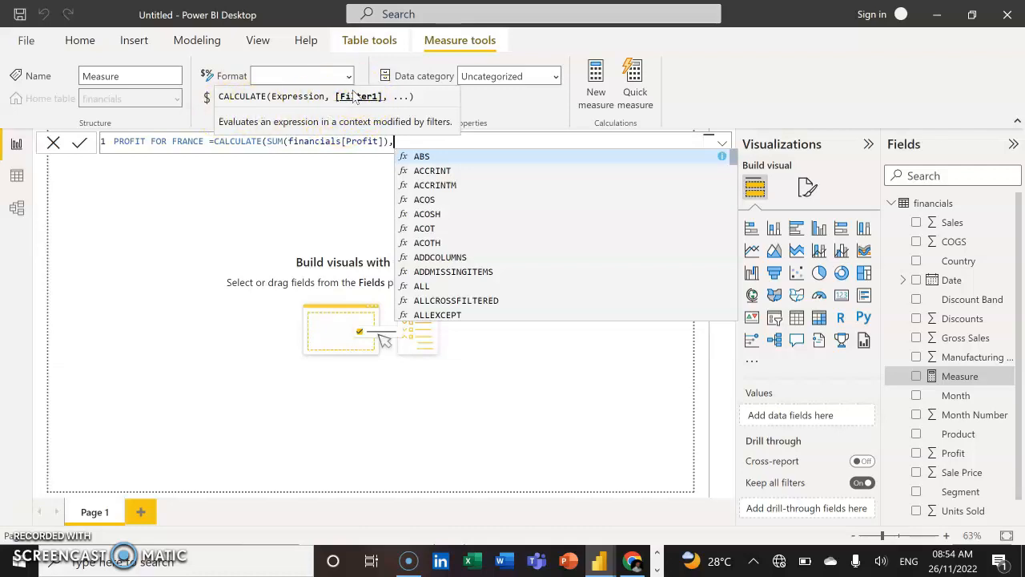
{"action": "type", "text": "FINA"}
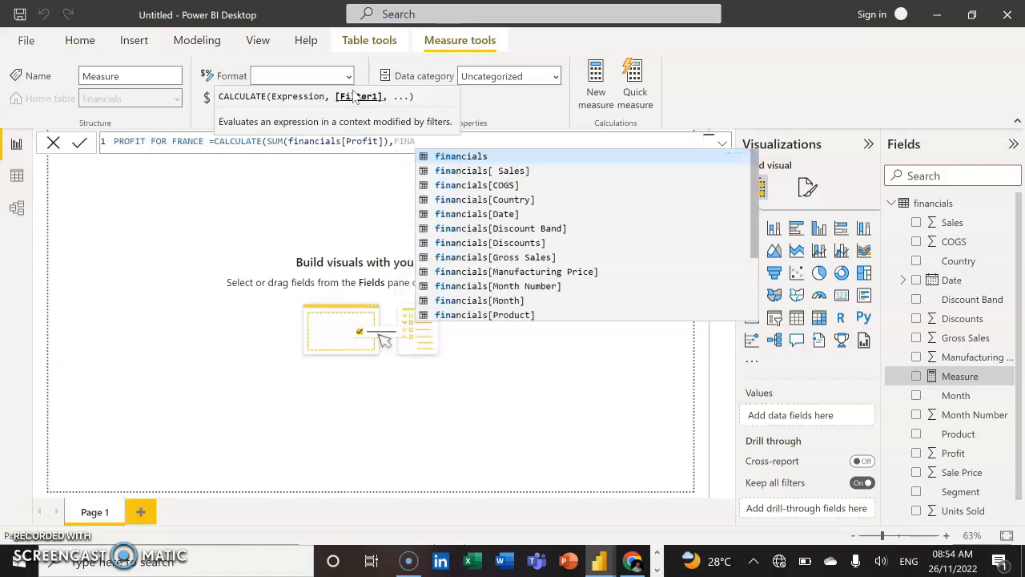
{"action": "left_click", "coordinate": [511, 201]}
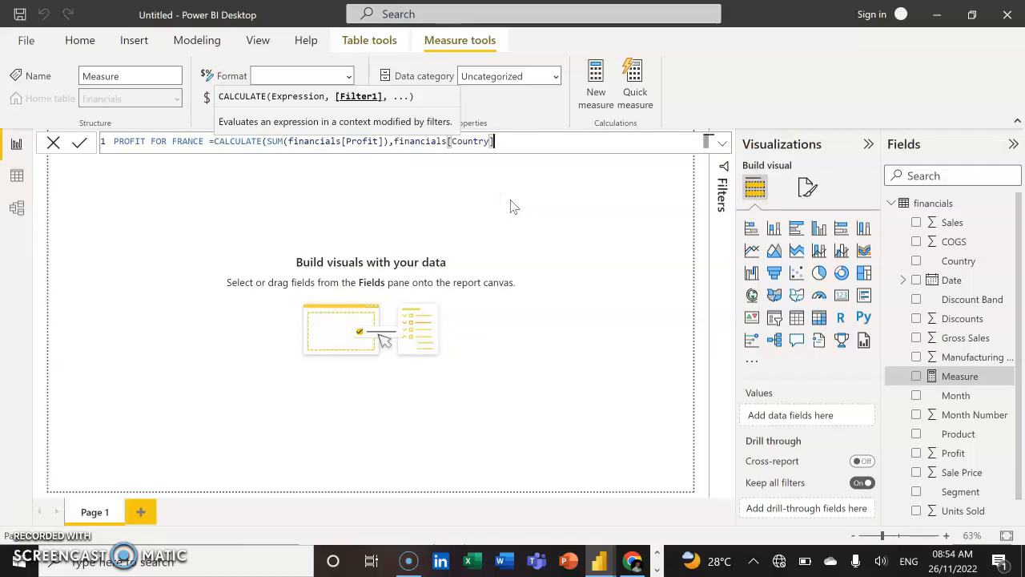
{"action": "type", "text": "=\"FRANCE\""}
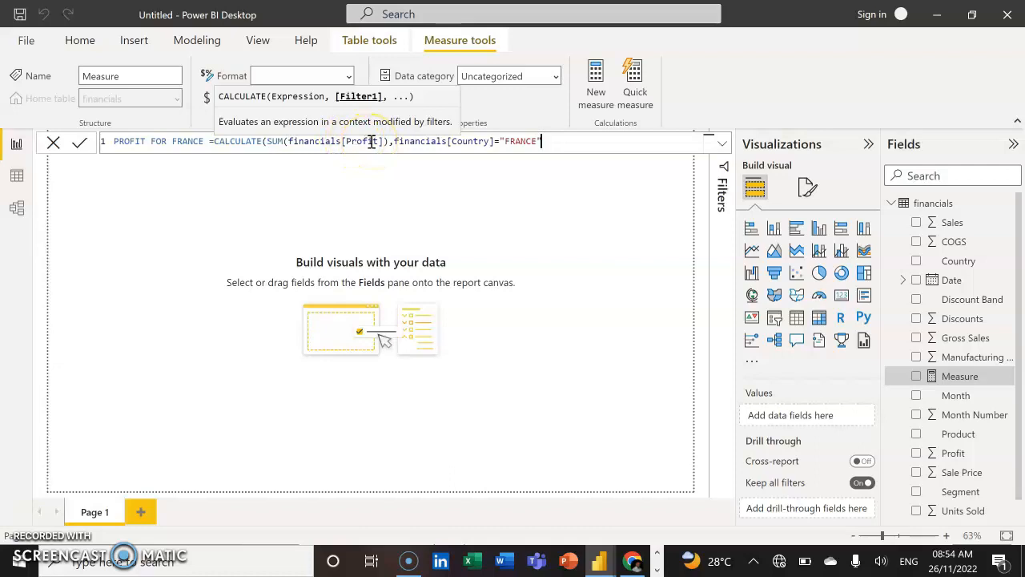
{"action": "left_click", "coordinate": [345, 151]}
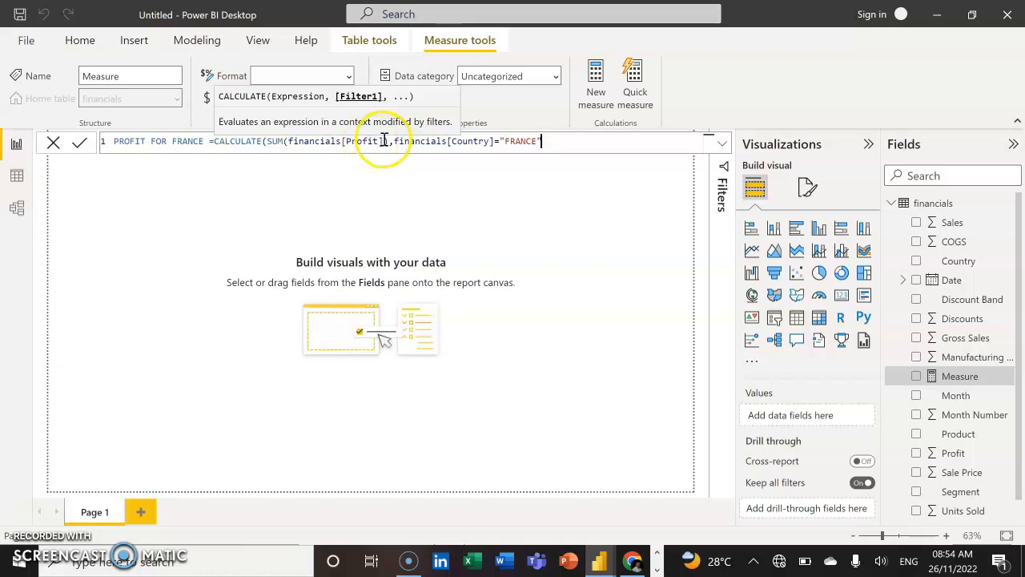
{"action": "left_click", "coordinate": [422, 150]}
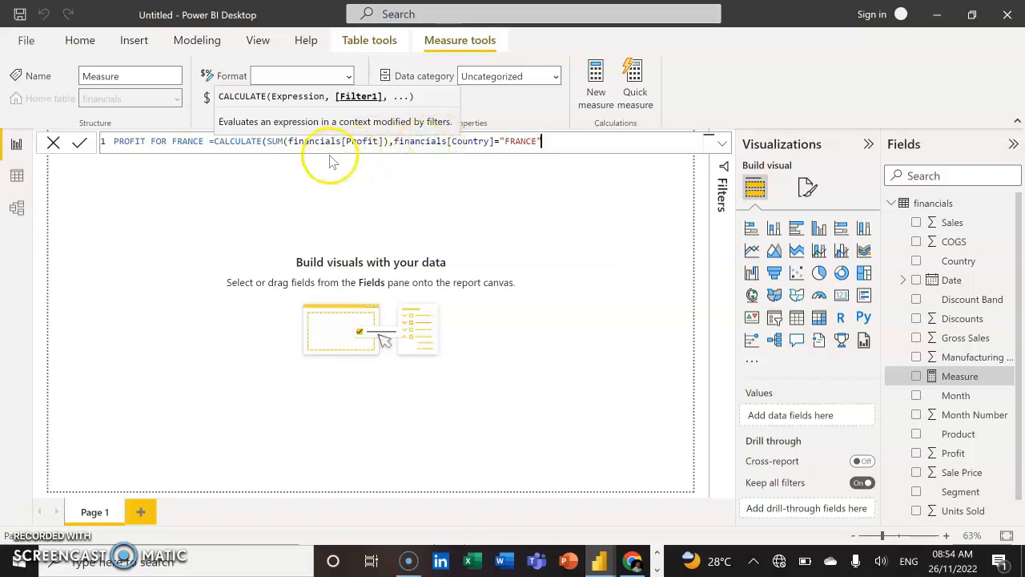
{"action": "left_click", "coordinate": [446, 144]}
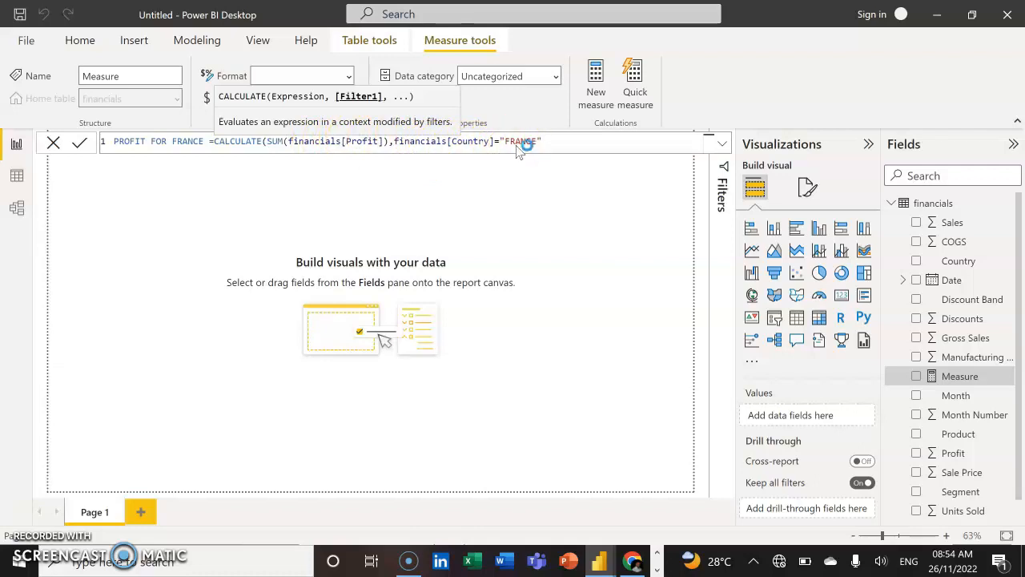
{"action": "key", "text": "Return"}
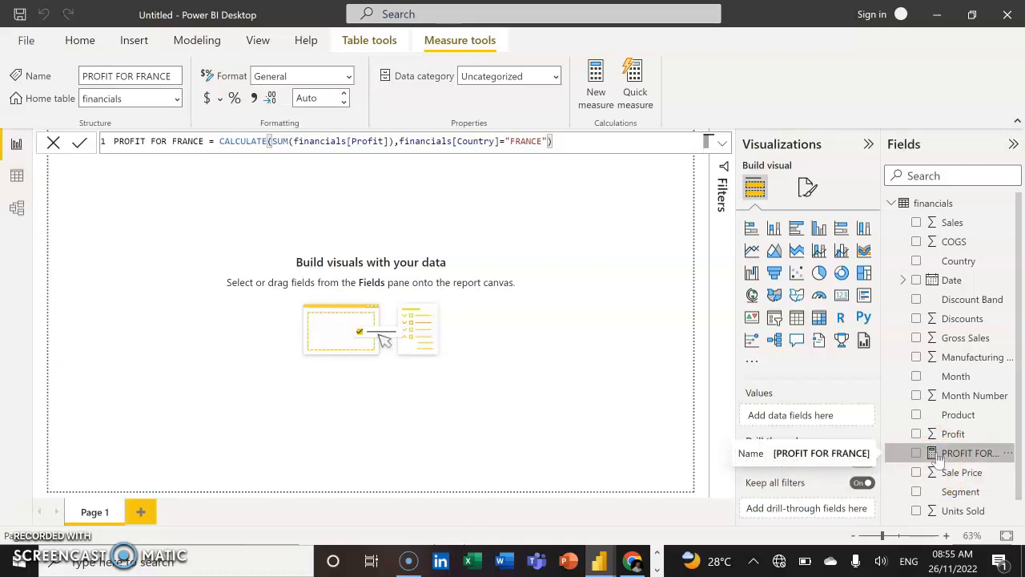
Step: Show the PROFIT FOR FRANCE measure as a card visual in the upper-left area of the report page
{"action": "left_click_drag", "start_coordinate": [937, 454], "coordinate": [263, 209]}
{"action": "scroll", "coordinate": [264, 209], "scroll_direction": "down", "scroll_amount": 1}
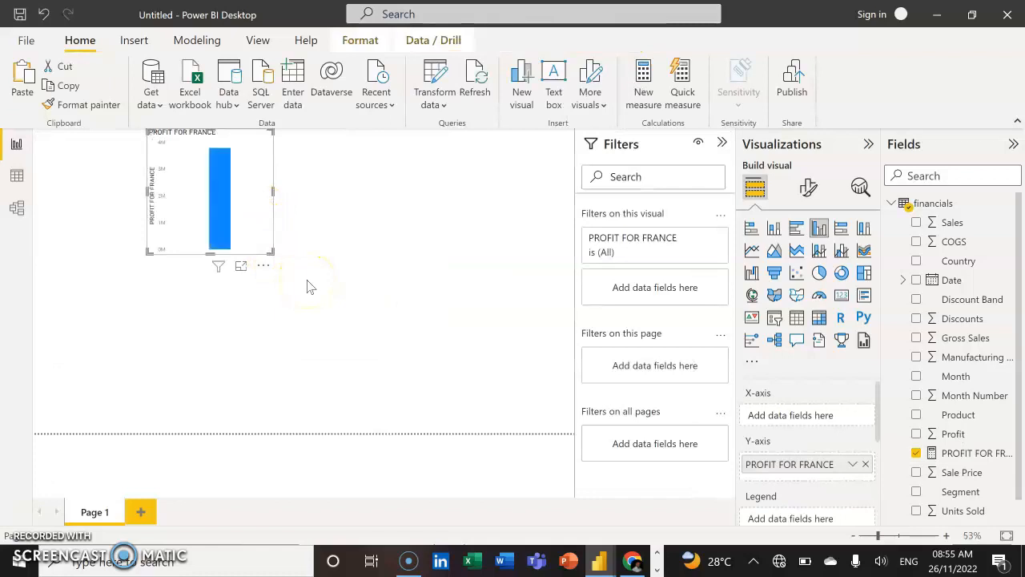
{"action": "left_click", "coordinate": [841, 295]}
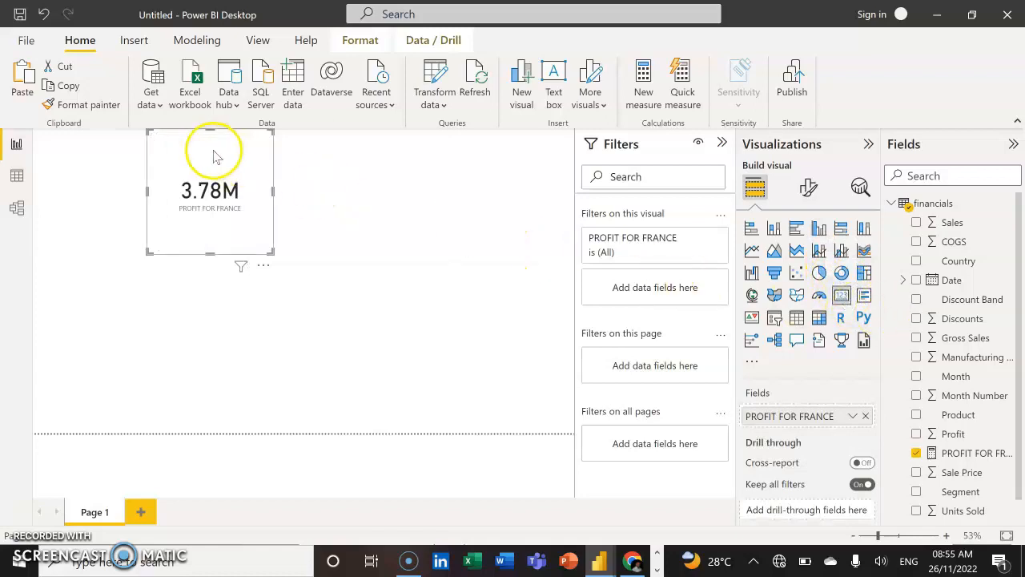
{"action": "left_click_drag", "start_coordinate": [215, 143], "coordinate": [144, 178]}
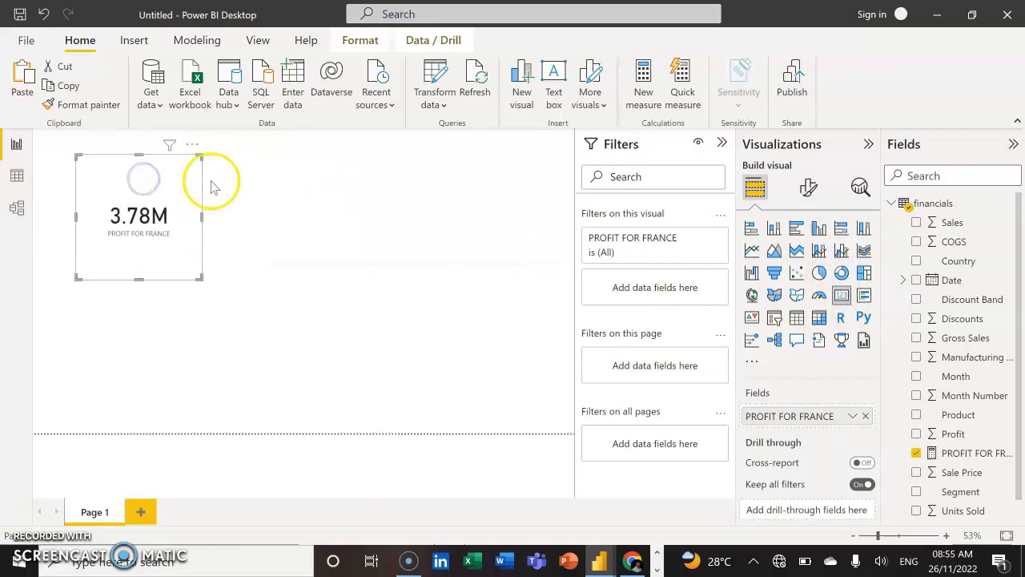
{"action": "left_click_drag", "start_coordinate": [186, 186], "coordinate": [144, 173]}
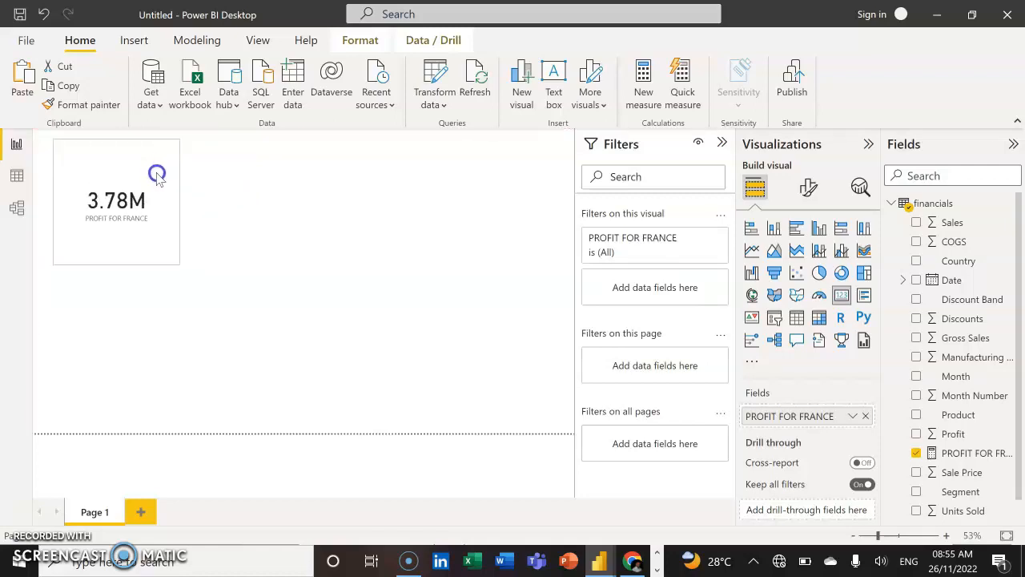
{"action": "left_click", "coordinate": [252, 178]}
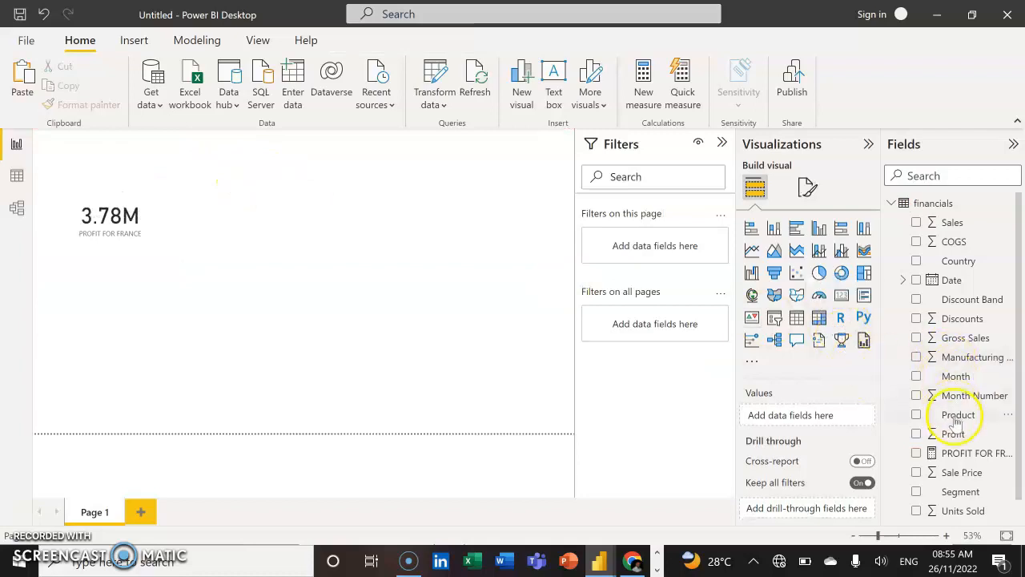
Step: Add a card visual for the Profit field and place it below and right of the PROFIT FOR FRANCE card
{"action": "left_click_drag", "start_coordinate": [952, 434], "coordinate": [409, 258]}
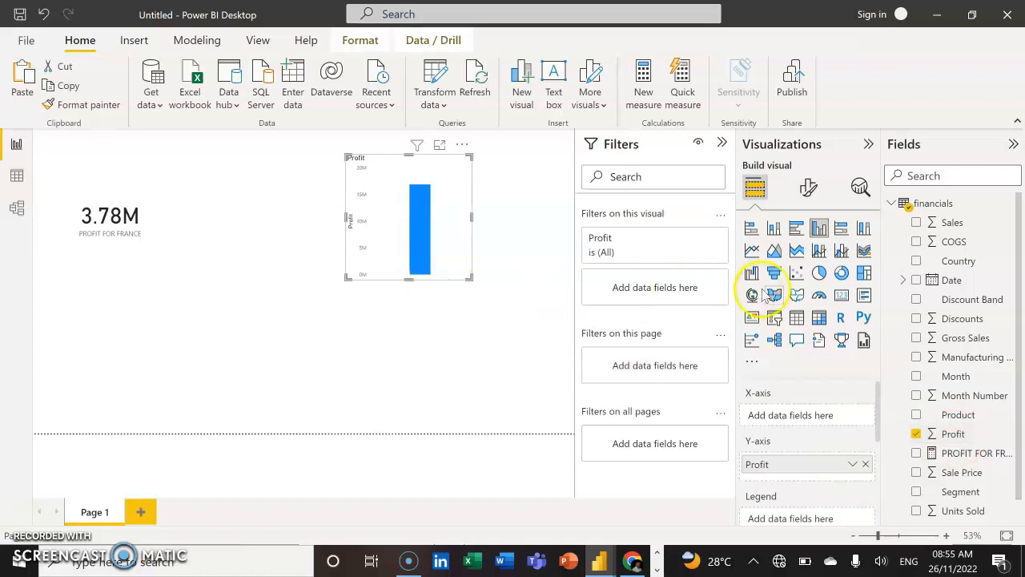
{"action": "left_click", "coordinate": [844, 296]}
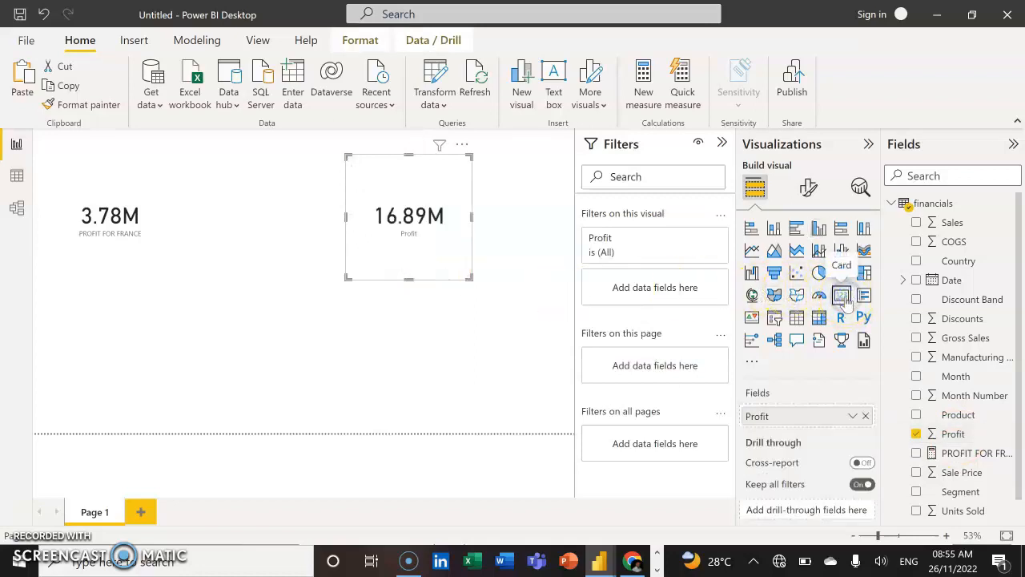
{"action": "left_click_drag", "start_coordinate": [425, 190], "coordinate": [285, 313]}
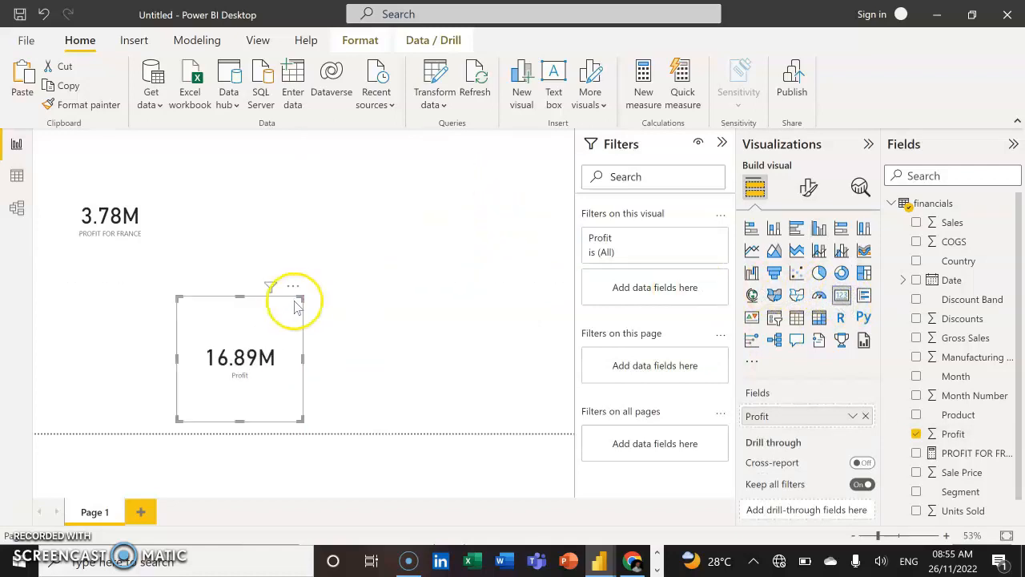
{"action": "left_click", "coordinate": [352, 160]}
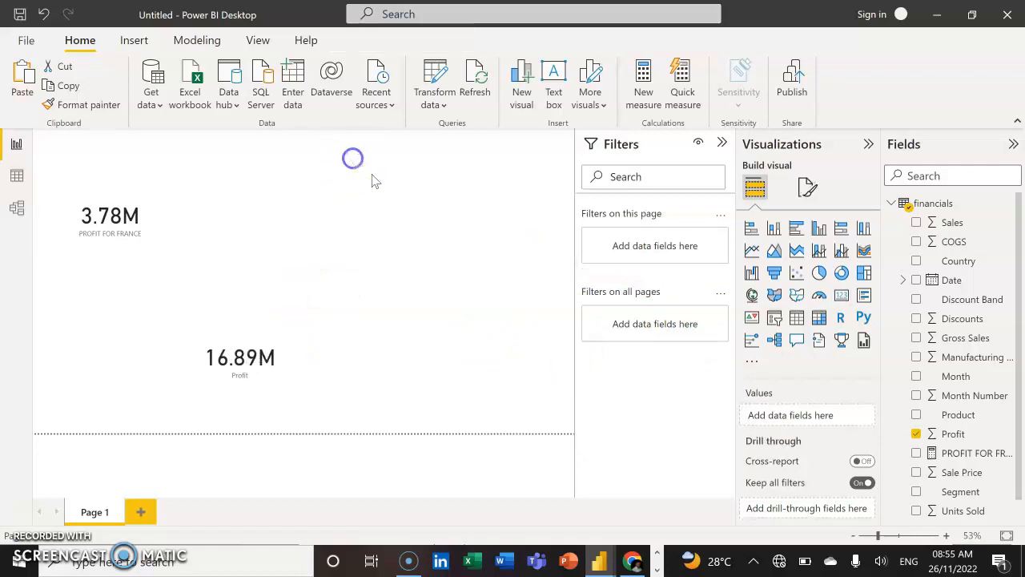
Step: Add a Country slicer and arrange the PROFIT FOR FRANCE card, Profit card and slicer in a row along the page's upper edge
{"action": "left_click", "coordinate": [775, 318]}
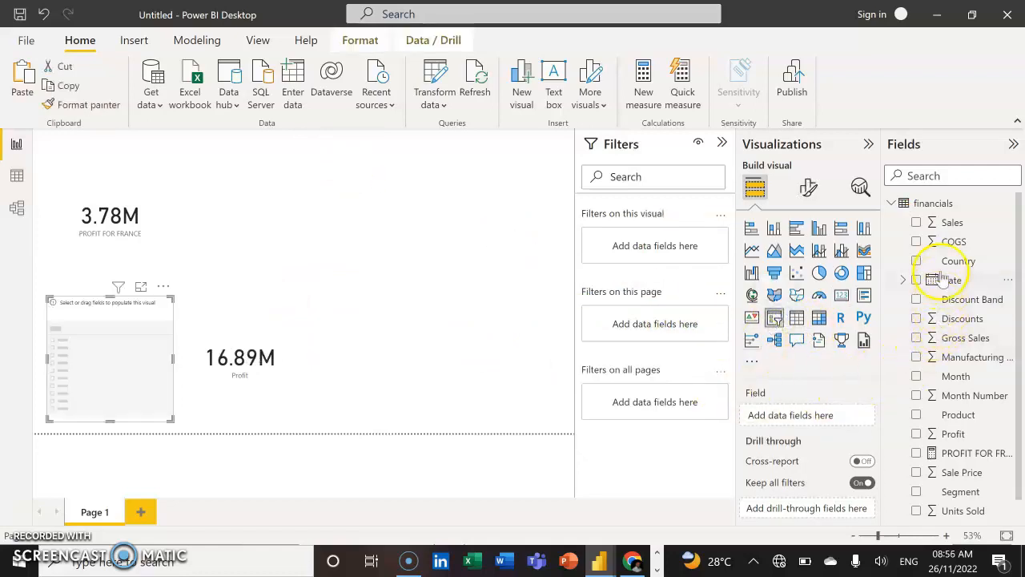
{"action": "left_click", "coordinate": [916, 261]}
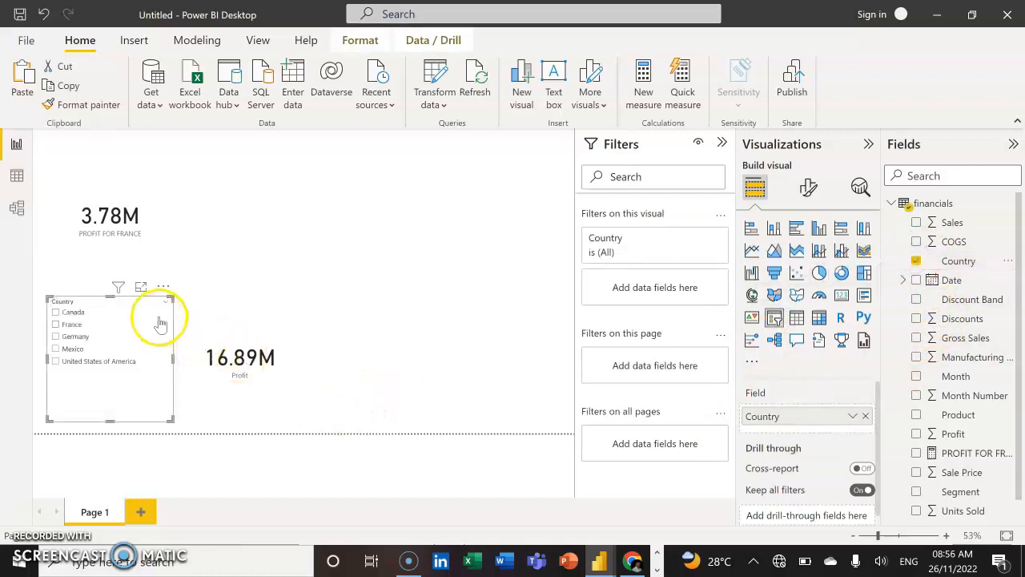
{"action": "left_click", "coordinate": [296, 248]}
{"action": "left_click_drag", "start_coordinate": [144, 293], "coordinate": [545, 152]}
{"action": "left_click_drag", "start_coordinate": [285, 329], "coordinate": [412, 180]}
{"action": "left_click_drag", "start_coordinate": [163, 198], "coordinate": [247, 181]}
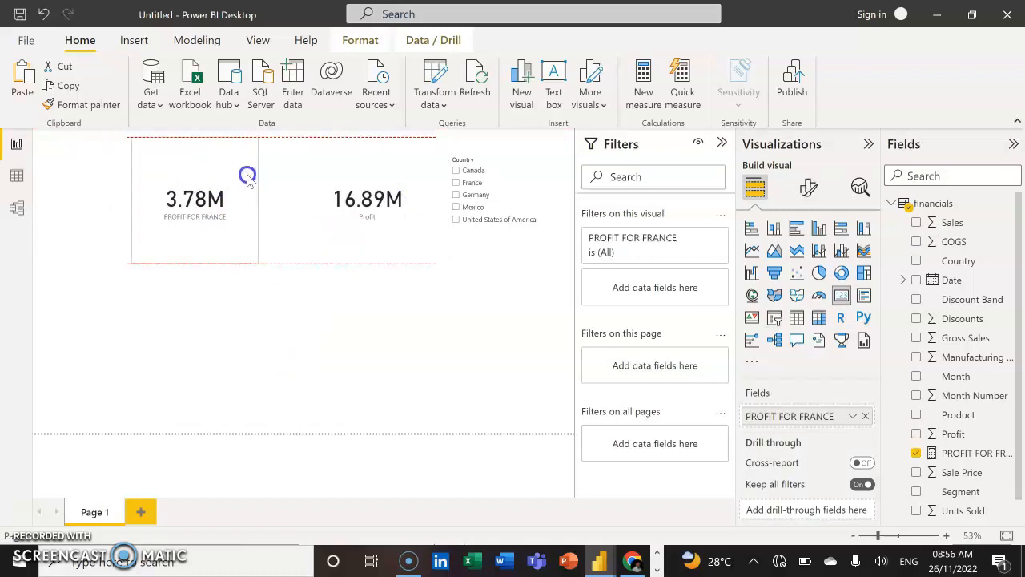
Step: Filter the report page to France with the Country slicer, then deselect the slicer
{"action": "left_click", "coordinate": [458, 182]}
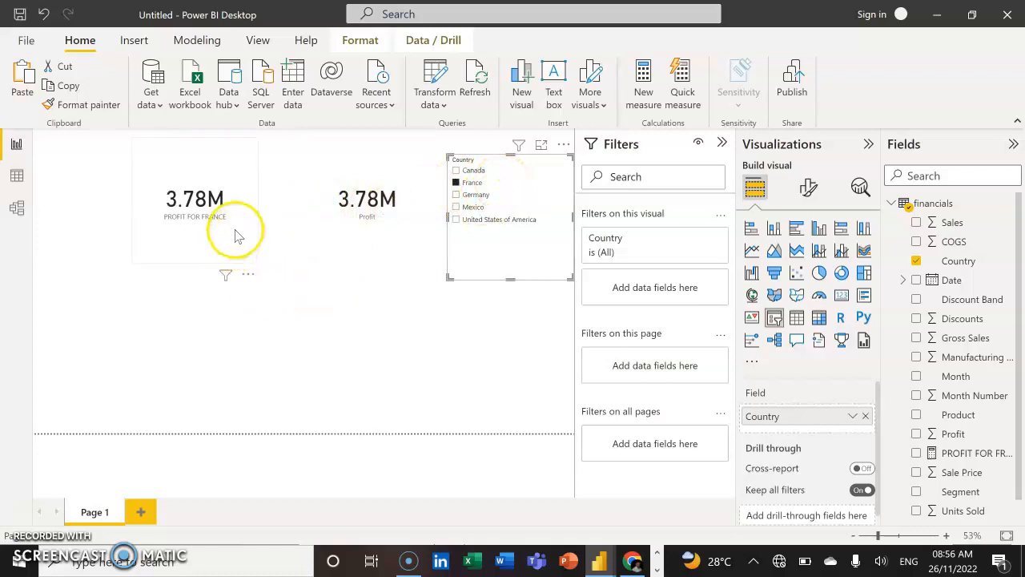
{"action": "left_click", "coordinate": [230, 317]}
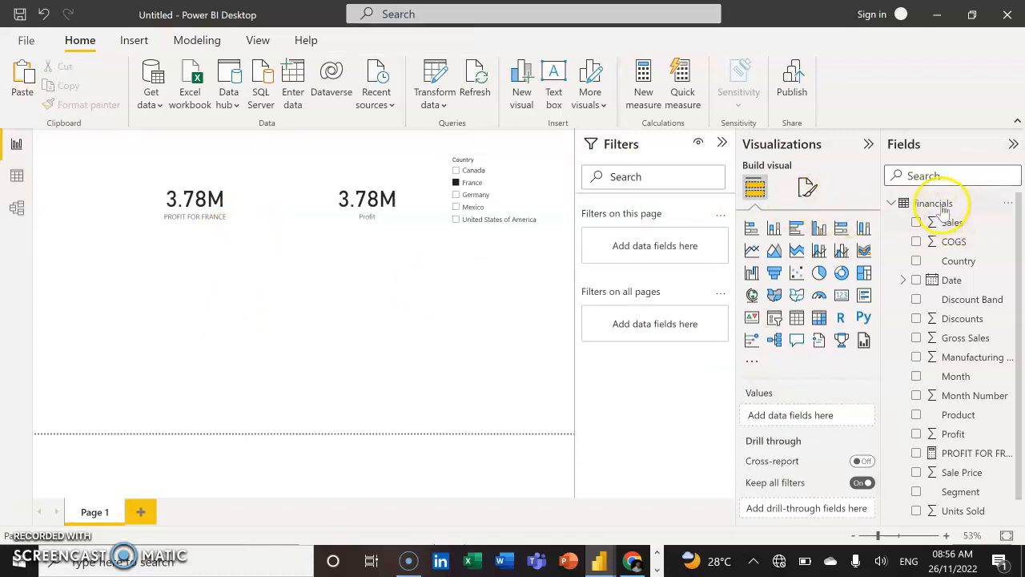
Step: Create a new measure in the financials table and name it PROFIT FOR GERMANY
{"action": "left_click", "coordinate": [1005, 206]}
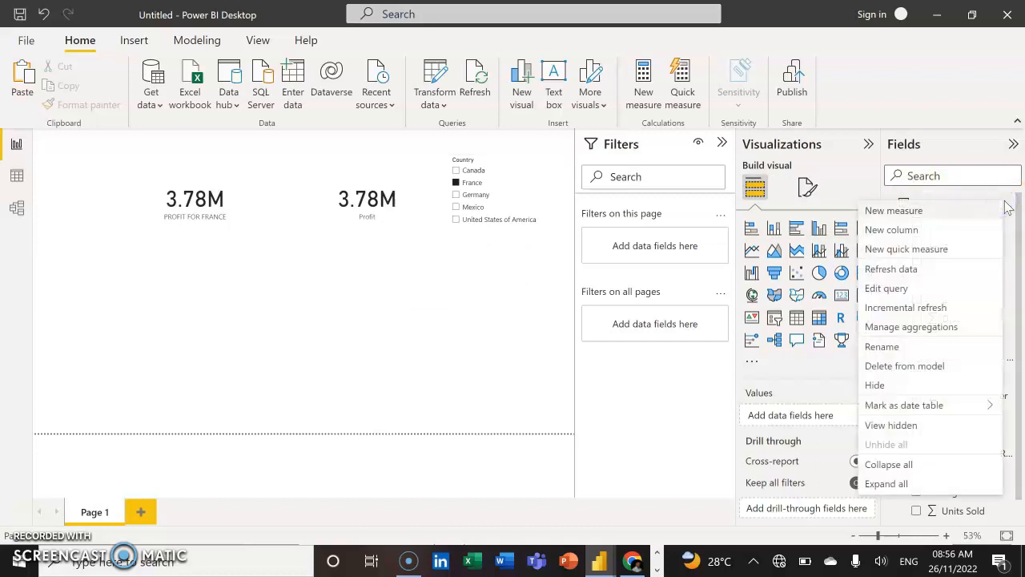
{"action": "left_click", "coordinate": [902, 213]}
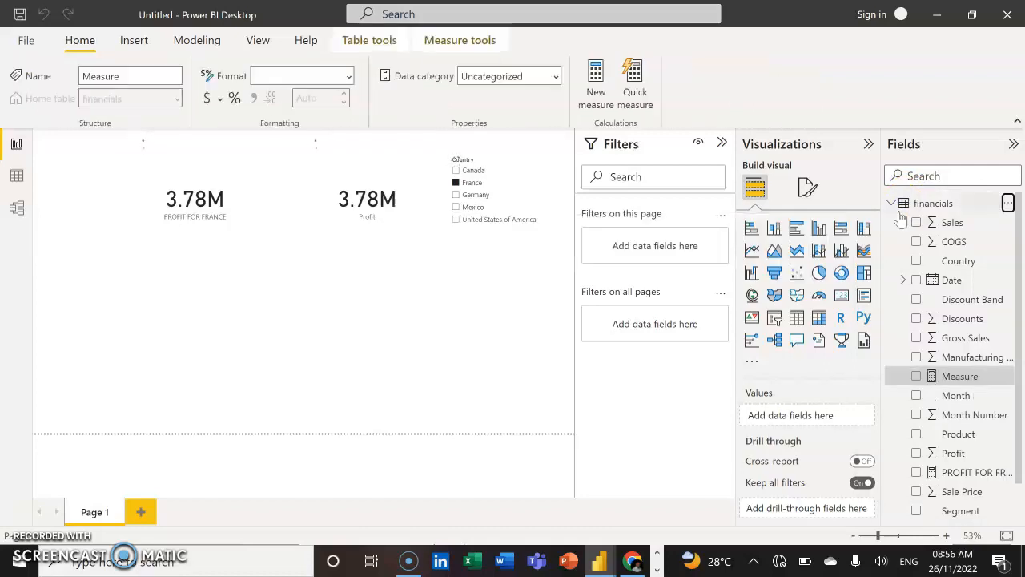
{"action": "left_click", "coordinate": [195, 141]}
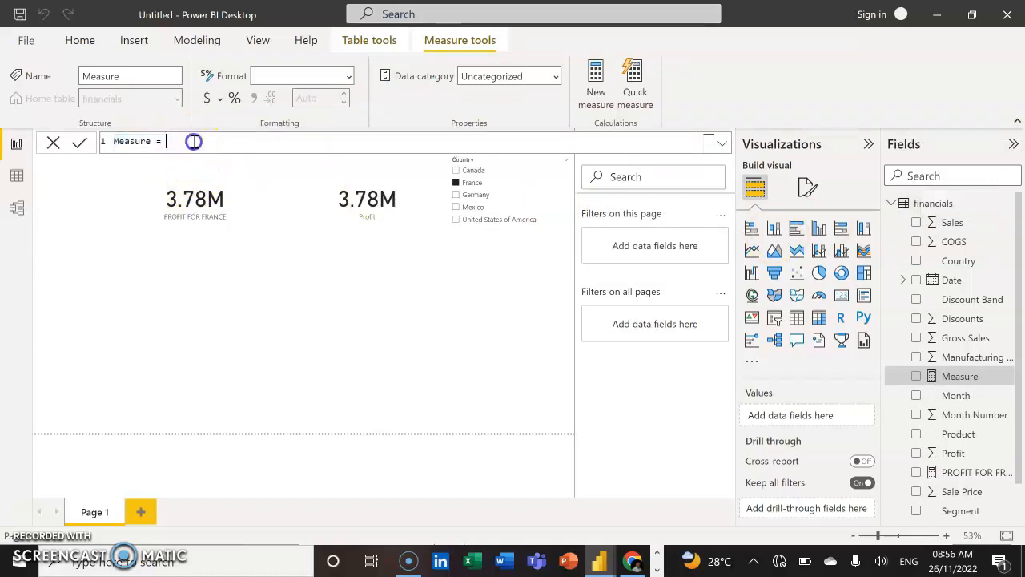
{"action": "key", "text": "BackSpace"}
{"action": "key", "text": "BackSpace"}
{"action": "key", "text": "BackSpace"}
{"action": "key", "text": "BackSpace"}
{"action": "key", "text": "BackSpace"}
{"action": "key", "text": "BackSpace"}
{"action": "key", "text": "BackSpace"}
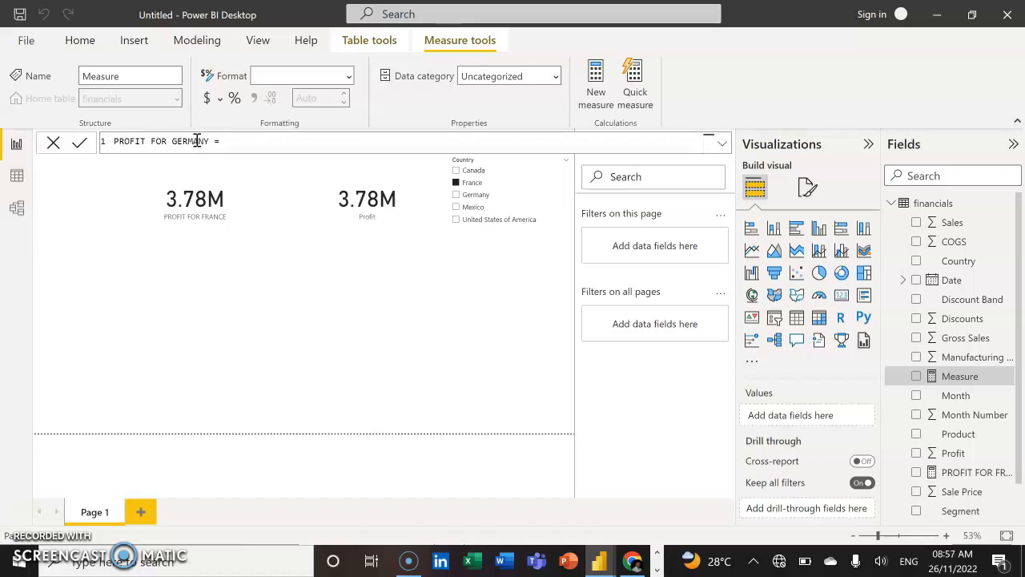
Step: Start the PROFIT FOR GERMANY formula with CALCULATE, using SUM(financials[Profit]) as its expression
{"action": "type", "text": "CALC"}
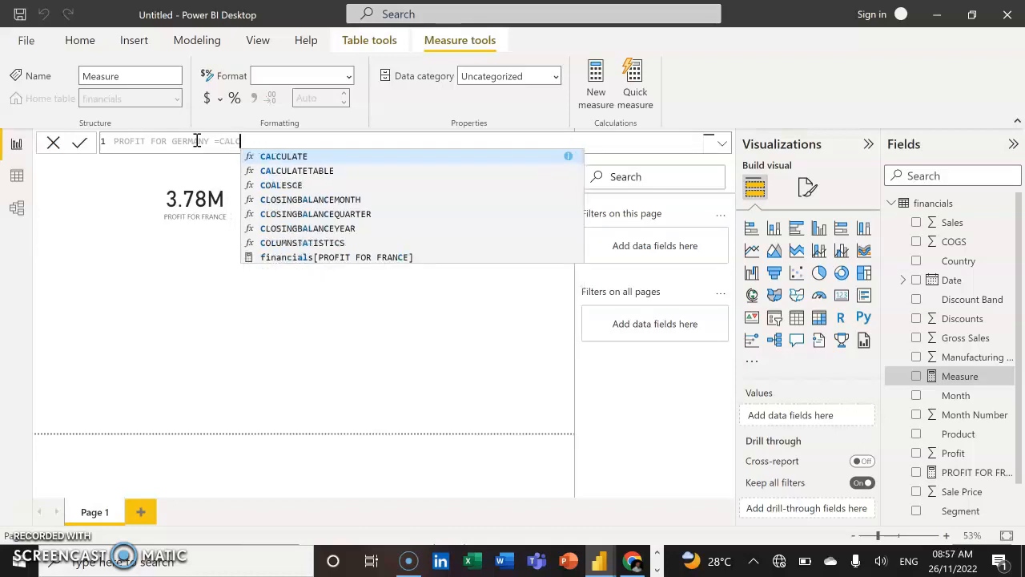
{"action": "key", "text": "Tab"}
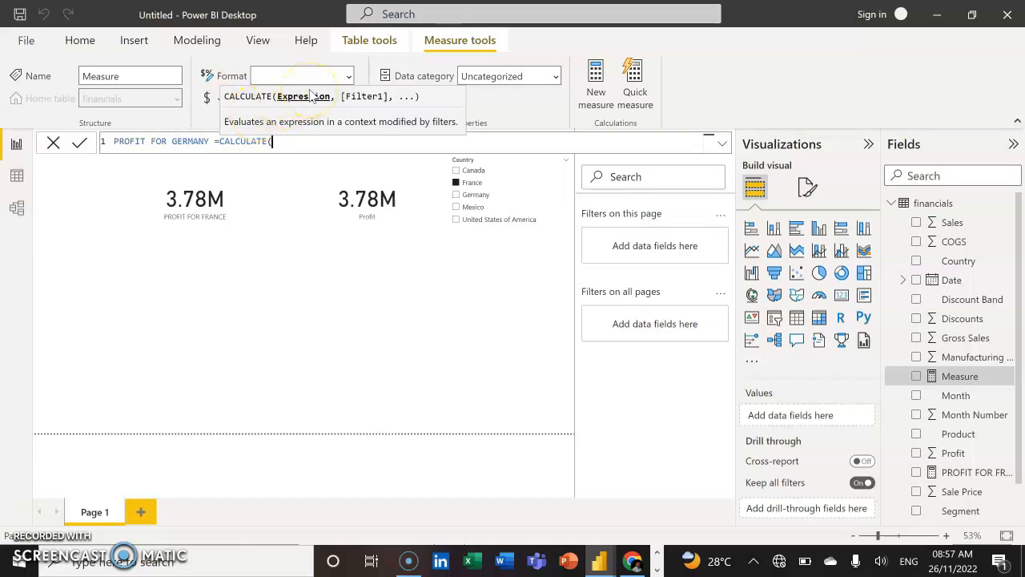
{"action": "type", "text": "SUM"}
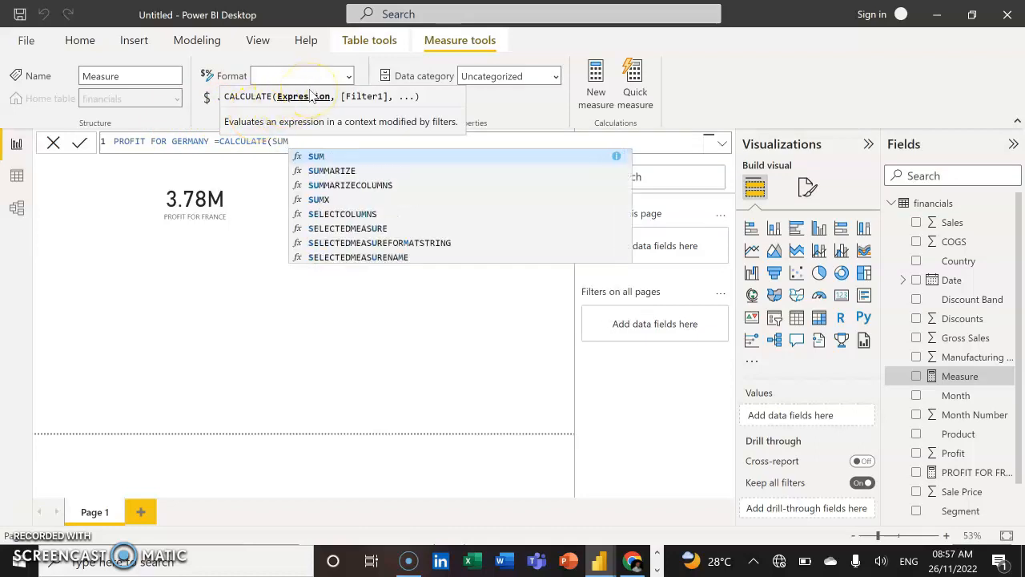
{"action": "type", "text": "("}
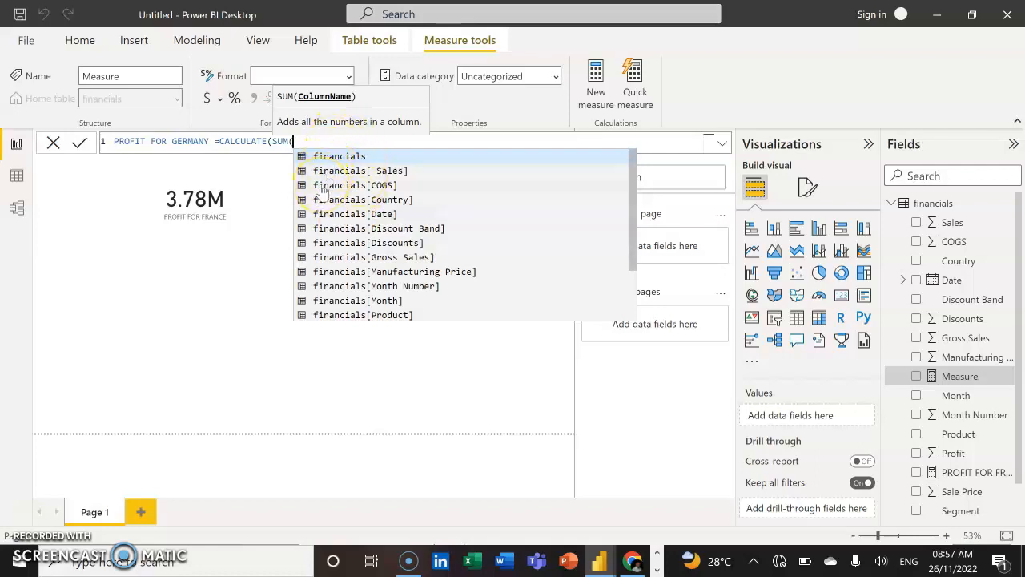
{"action": "left_click_drag", "start_coordinate": [633, 268], "coordinate": [633, 318]}
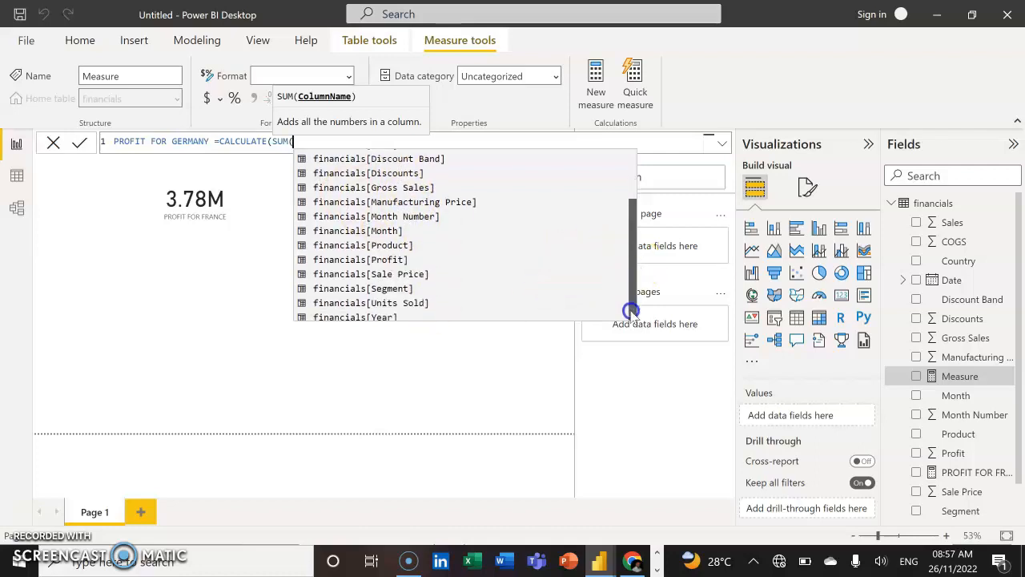
{"action": "left_click", "coordinate": [376, 259]}
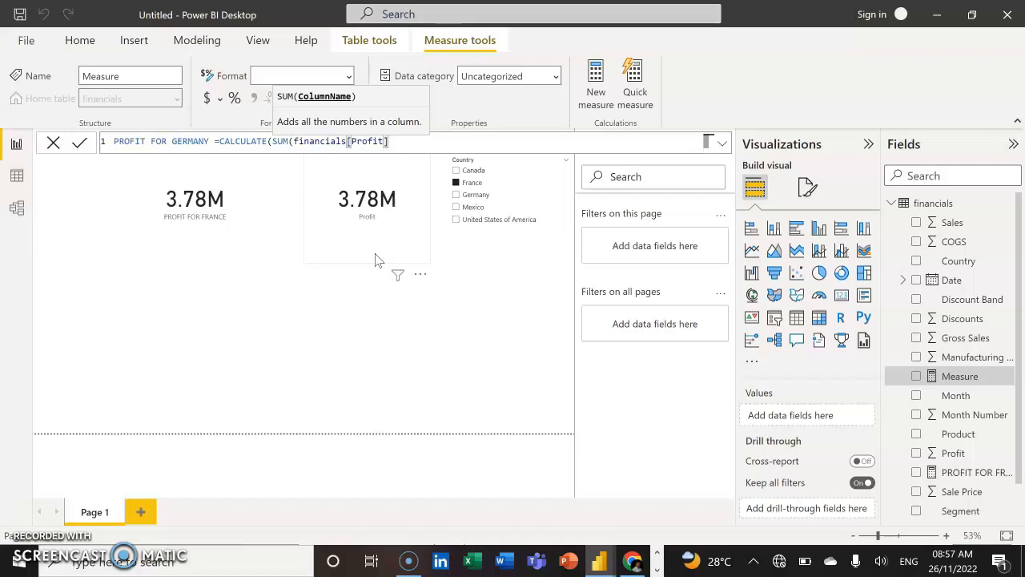
{"action": "type", "text": ")"}
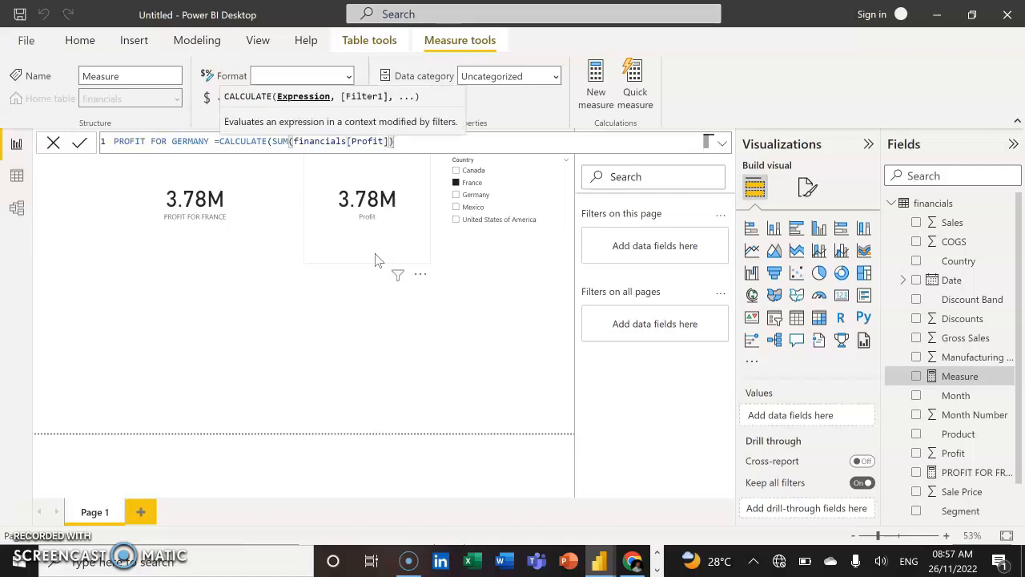
Step: Add the filter financials[Country]="GERMANY" to the CALCULATE formula, close it and commit the measure
{"action": "type", "text": ","}
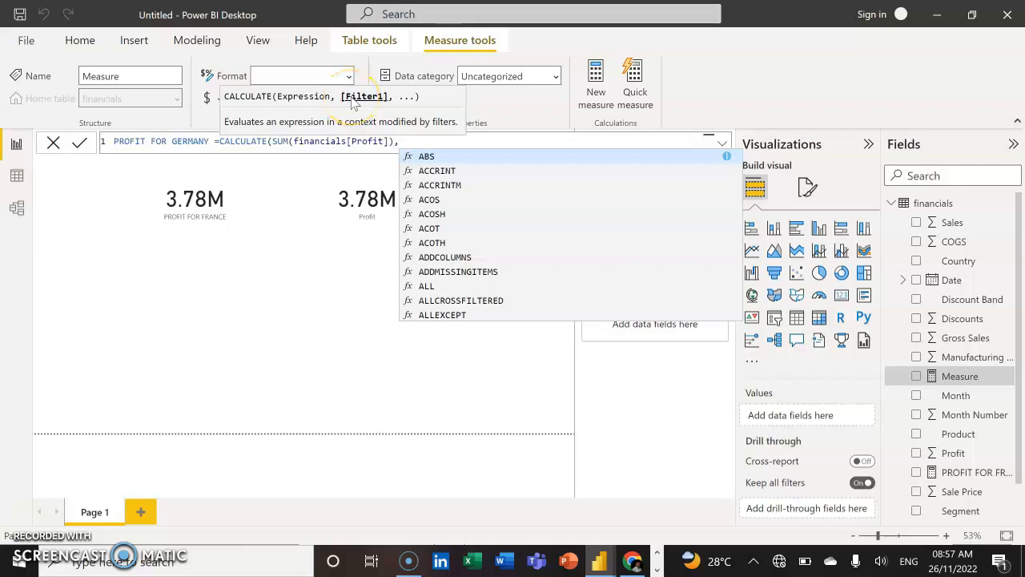
{"action": "type", "text": "FINA"}
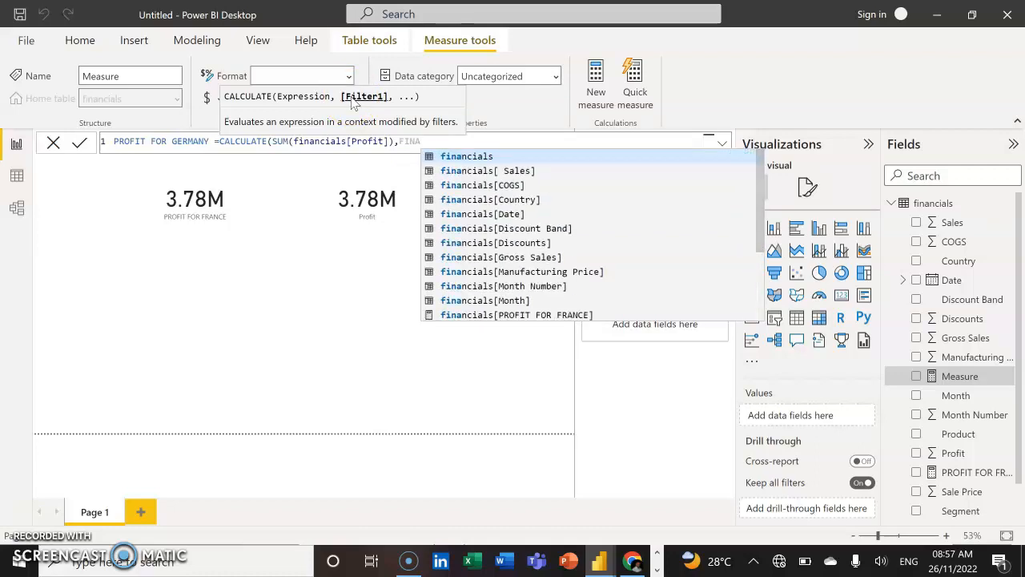
{"action": "double_click", "coordinate": [507, 201]}
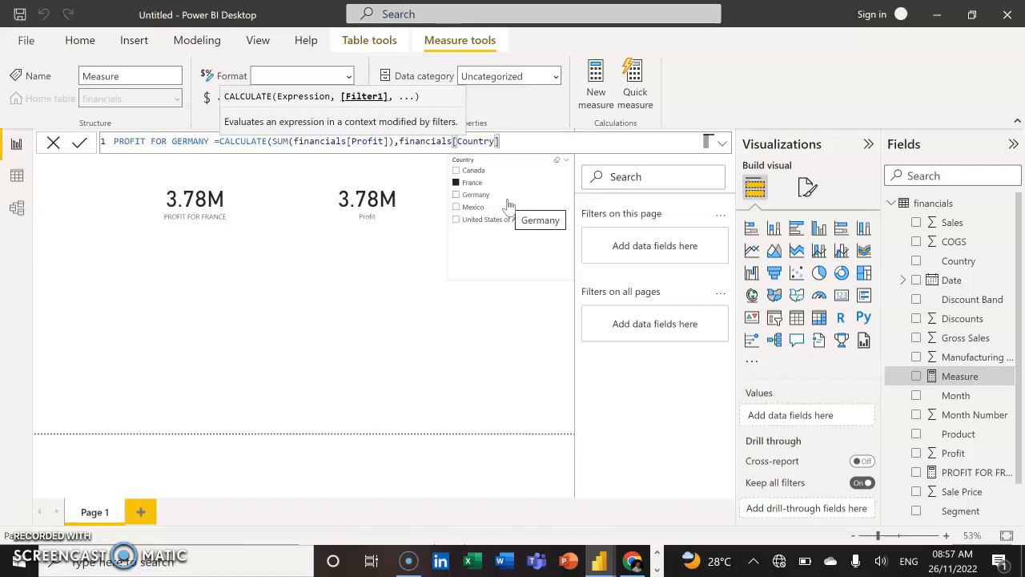
{"action": "type", "text": "=\"GERMANY"}
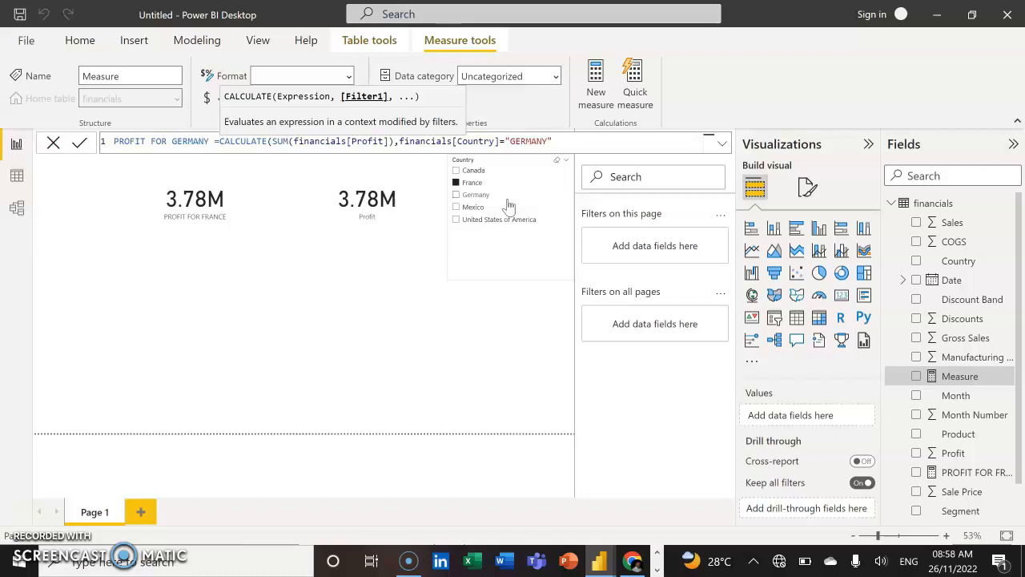
{"action": "left_click", "coordinate": [250, 150]}
{"action": "left_click", "coordinate": [164, 146]}
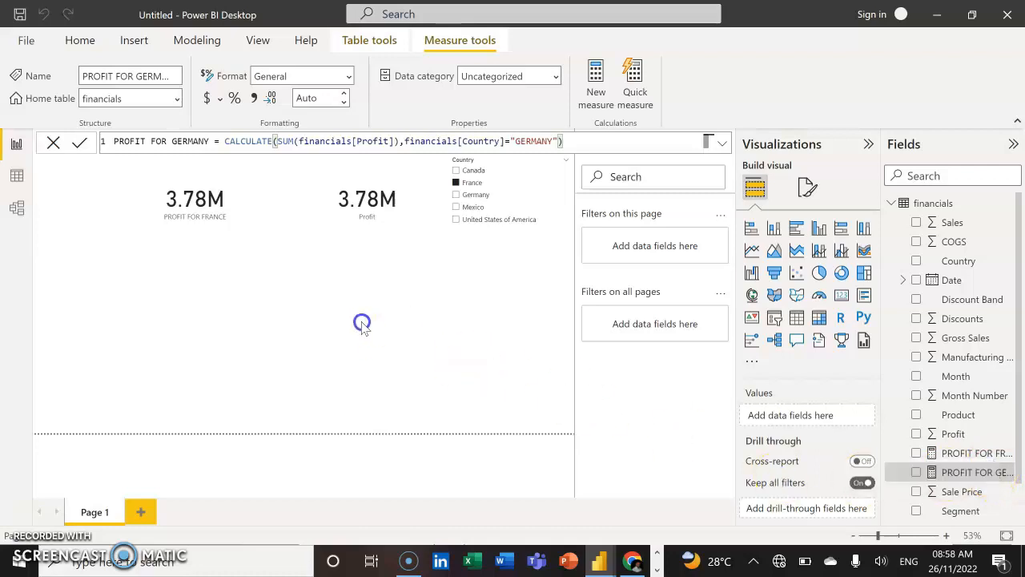
Step: Move the PROFIT FOR FRANCE card to the page's upper-left corner and add a card visual for the PROFIT FOR GERMANY measure
{"action": "left_click_drag", "start_coordinate": [897, 480], "coordinate": [137, 356]}
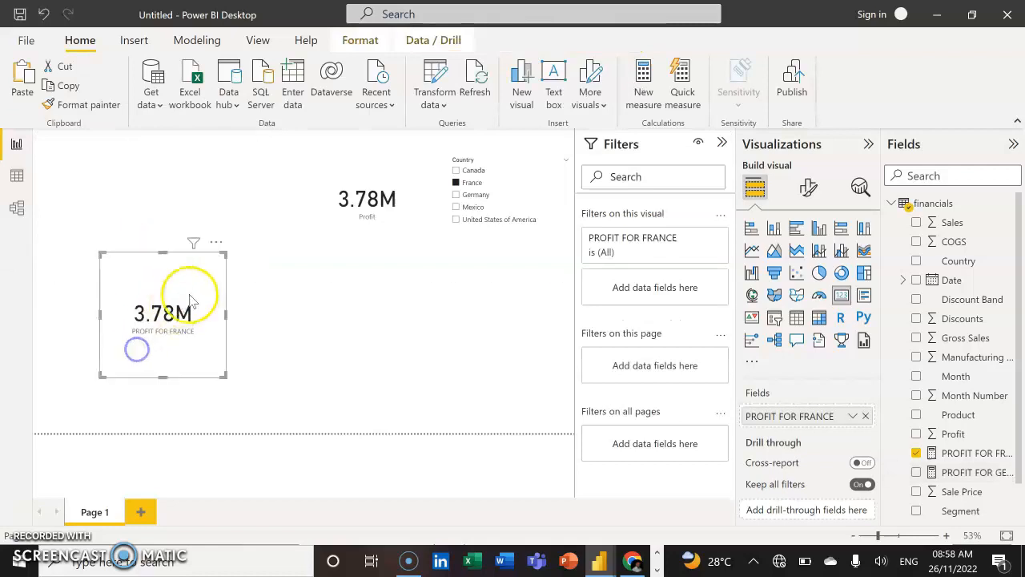
{"action": "left_click_drag", "start_coordinate": [142, 275], "coordinate": [77, 165]}
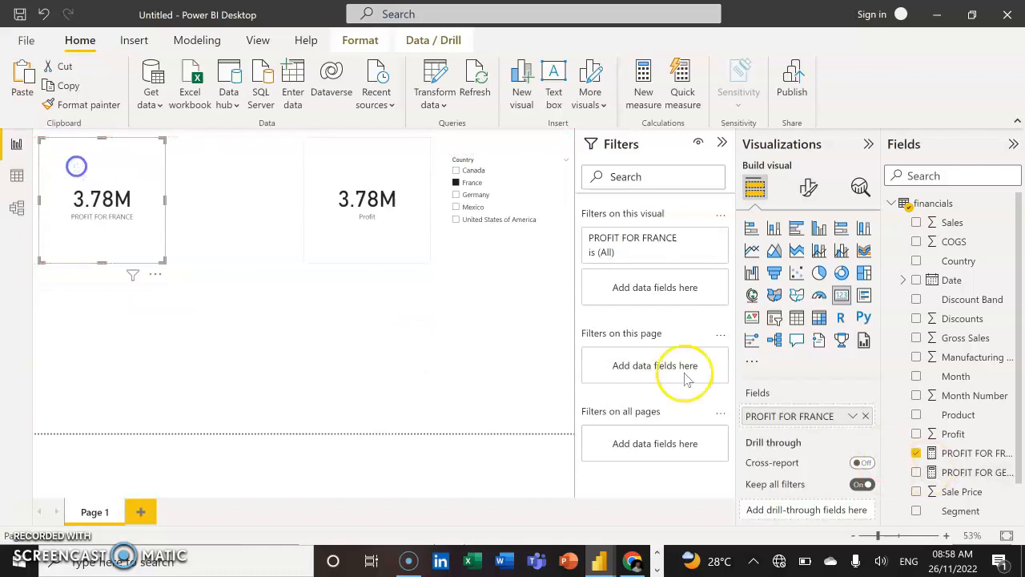
{"action": "left_click_drag", "start_coordinate": [970, 472], "coordinate": [181, 334]}
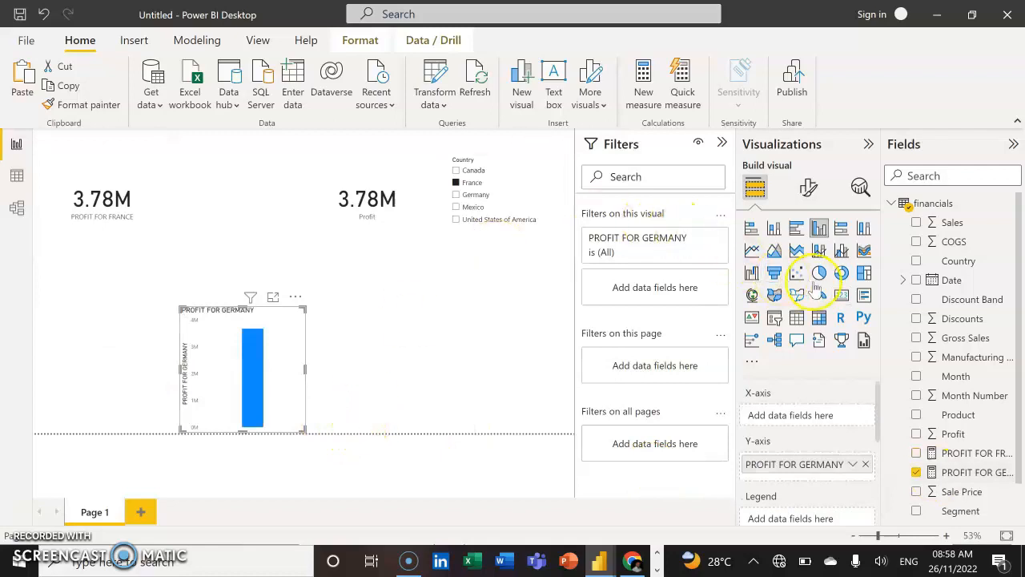
{"action": "left_click", "coordinate": [841, 296]}
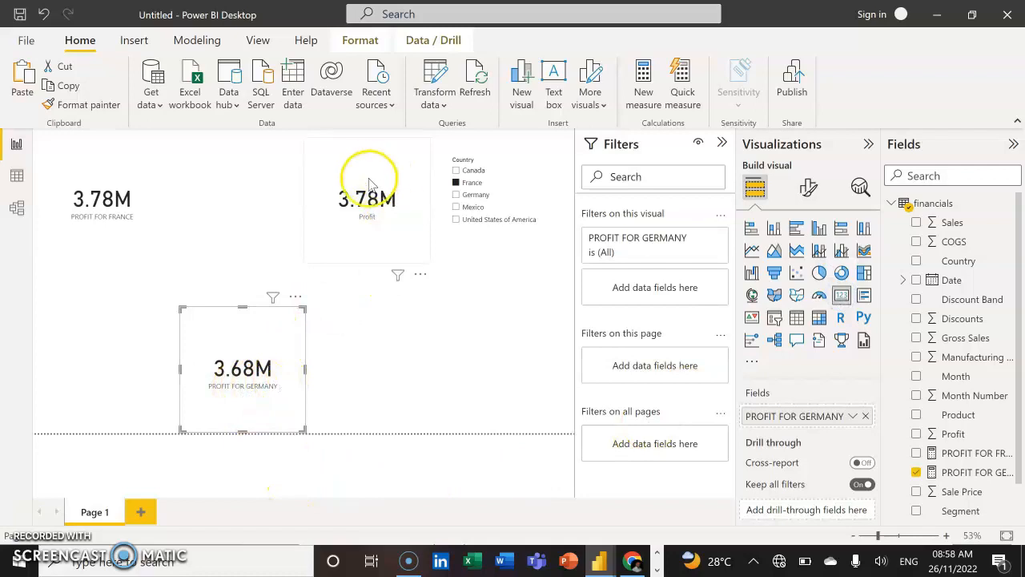
Step: Filter the report page to Germany with the Country slicer and place the PROFIT FOR GERMANY card below the PROFIT FOR FRANCE card
{"action": "left_click", "coordinate": [459, 195]}
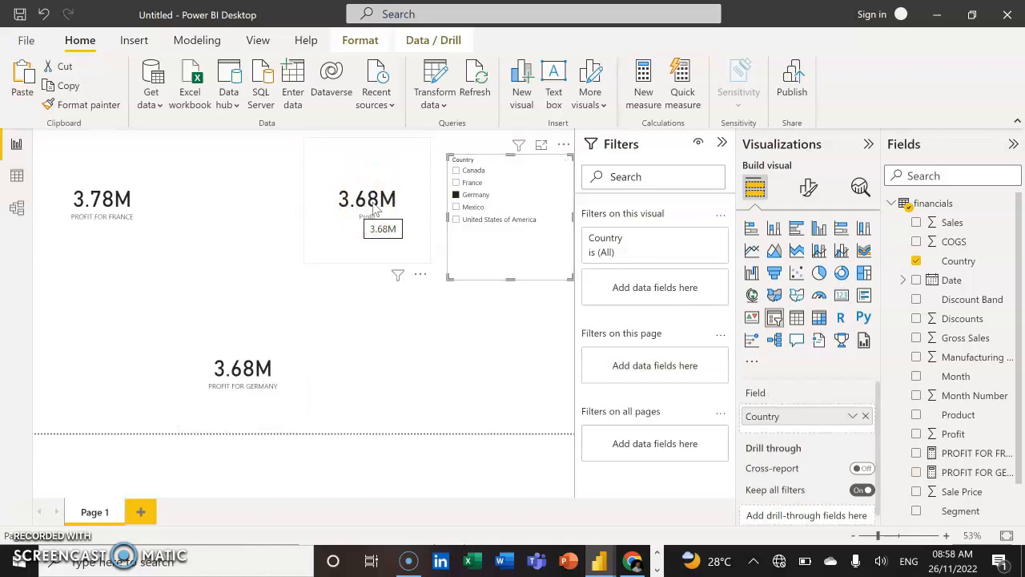
{"action": "left_click", "coordinate": [251, 373]}
{"action": "left_click_drag", "start_coordinate": [275, 345], "coordinate": [134, 329]}
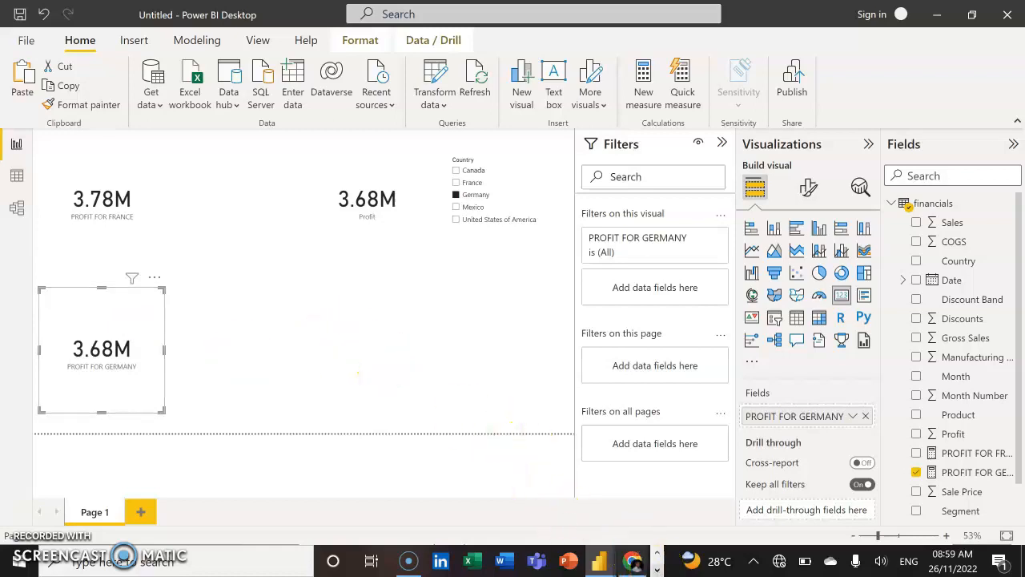
Step: Check the question list in POWER BI ASSIGNMENT.pdf in Chrome, then return to the untitled Power BI report and deselect the card
{"action": "left_click", "coordinate": [633, 560]}
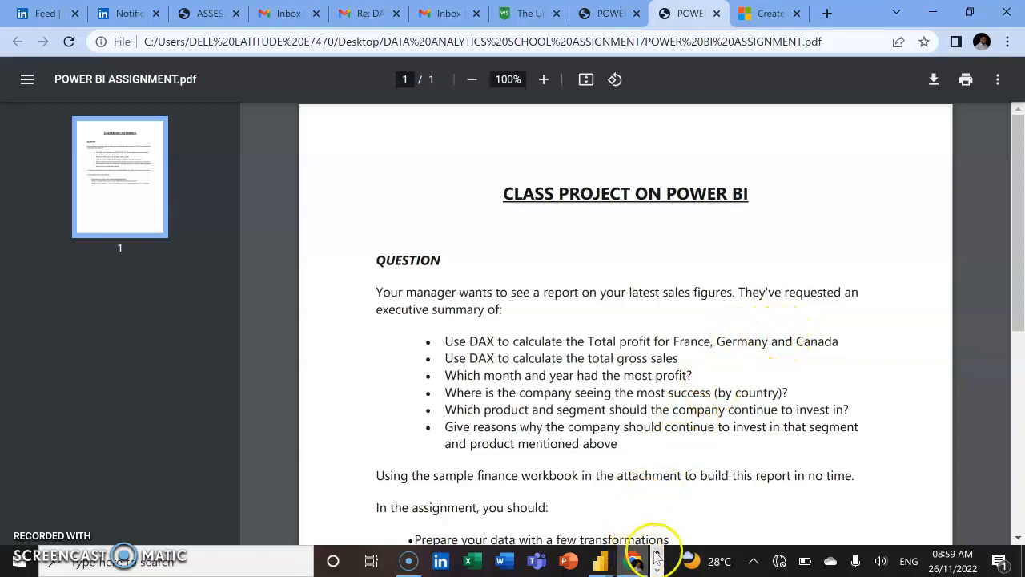
{"action": "left_click", "coordinate": [602, 563]}
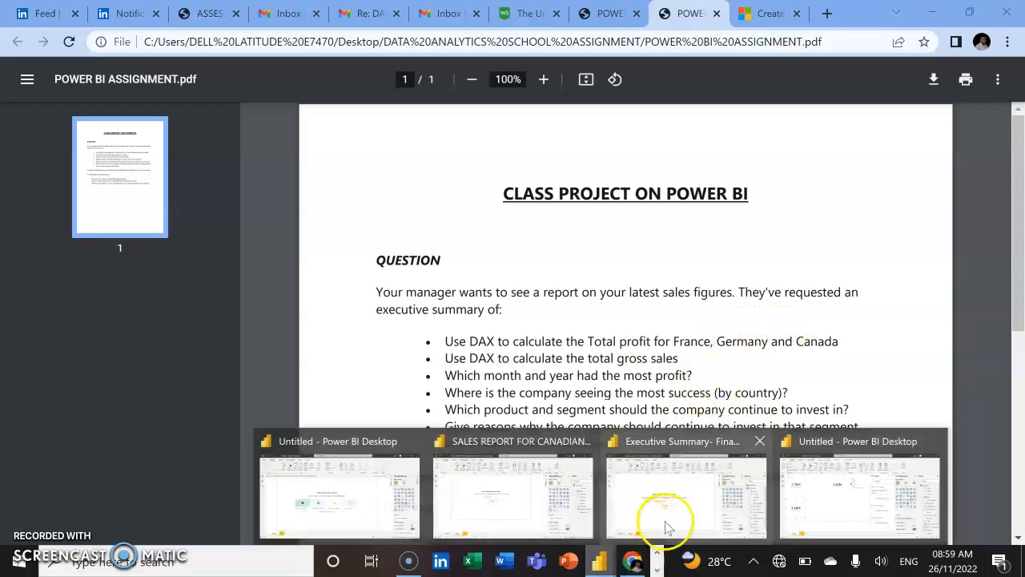
{"action": "left_click", "coordinate": [835, 491]}
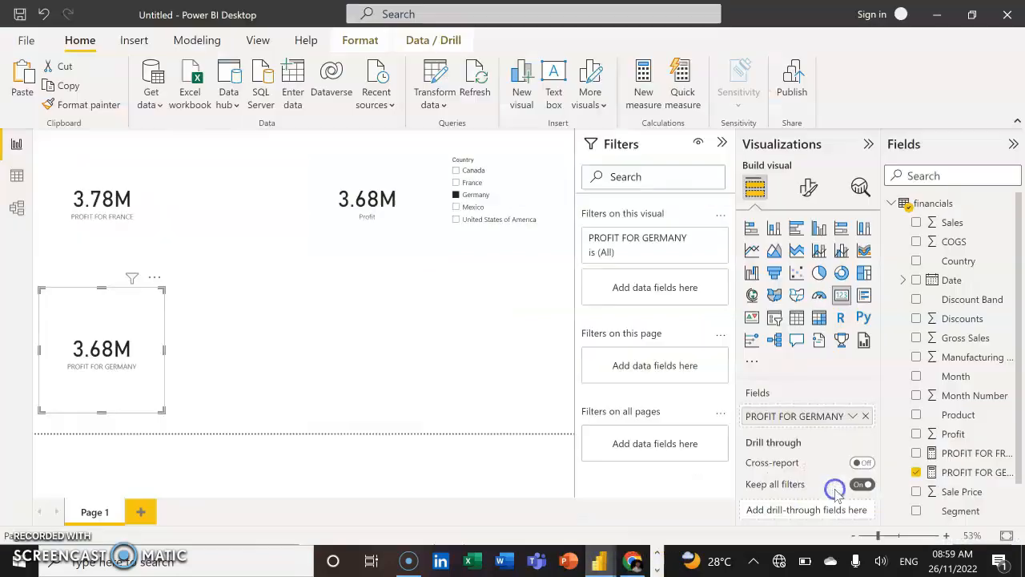
{"action": "left_click", "coordinate": [348, 328]}
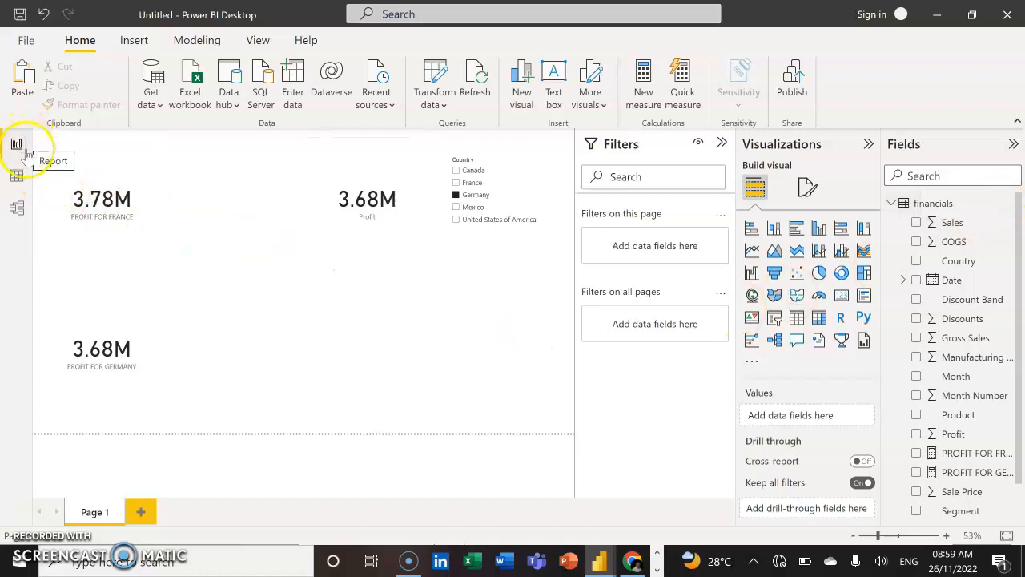
Step: Create a new measure named PROFIT FOR CANADA in the financials table from the Data view
{"action": "left_click", "coordinate": [18, 177]}
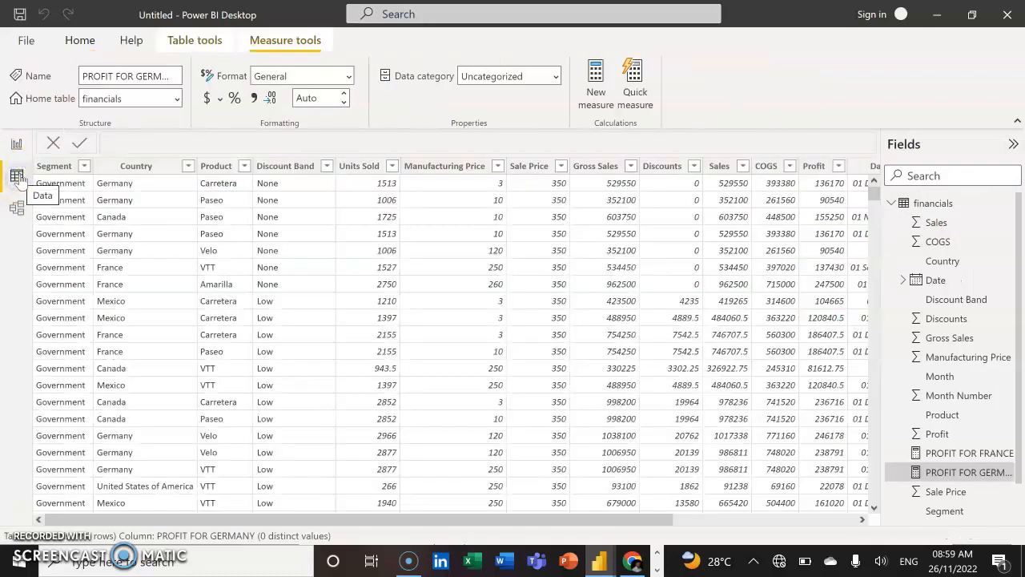
{"action": "left_click", "coordinate": [204, 44]}
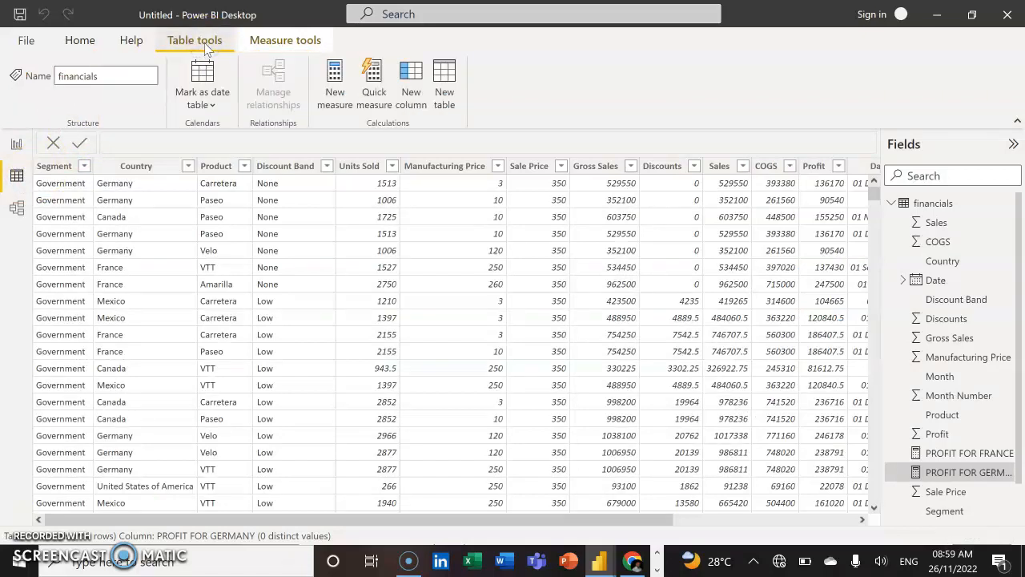
{"action": "left_click", "coordinate": [333, 74]}
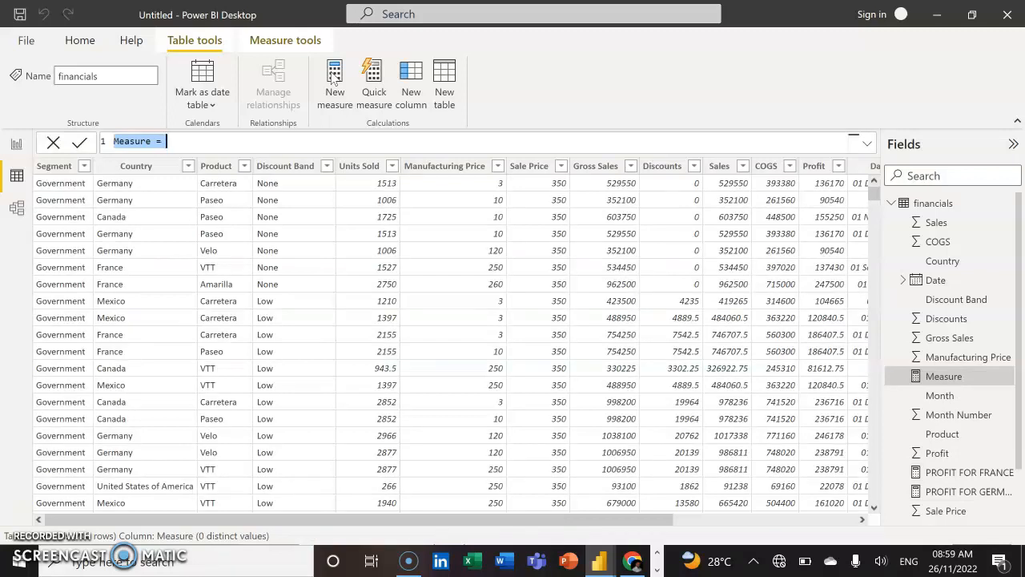
{"action": "key", "text": "BackSpace"}
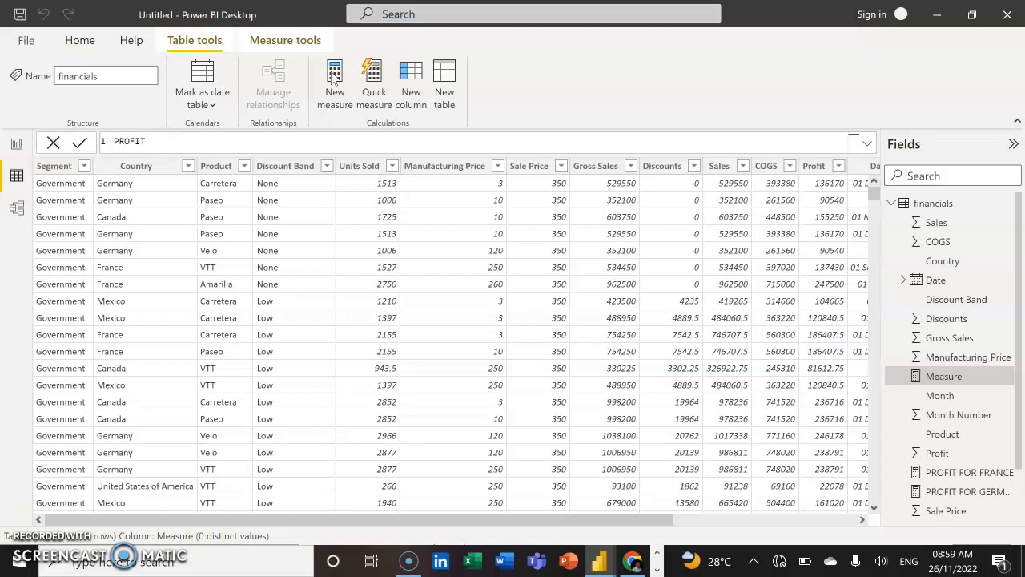
{"action": "type", "text": "PROFIT FOR CANADA ="}
Step: Start the PROFIT FOR CANADA formula with CALCULATE, using SUM(financials[Profit]) as its expression
{"action": "type", "text": "CALC"}
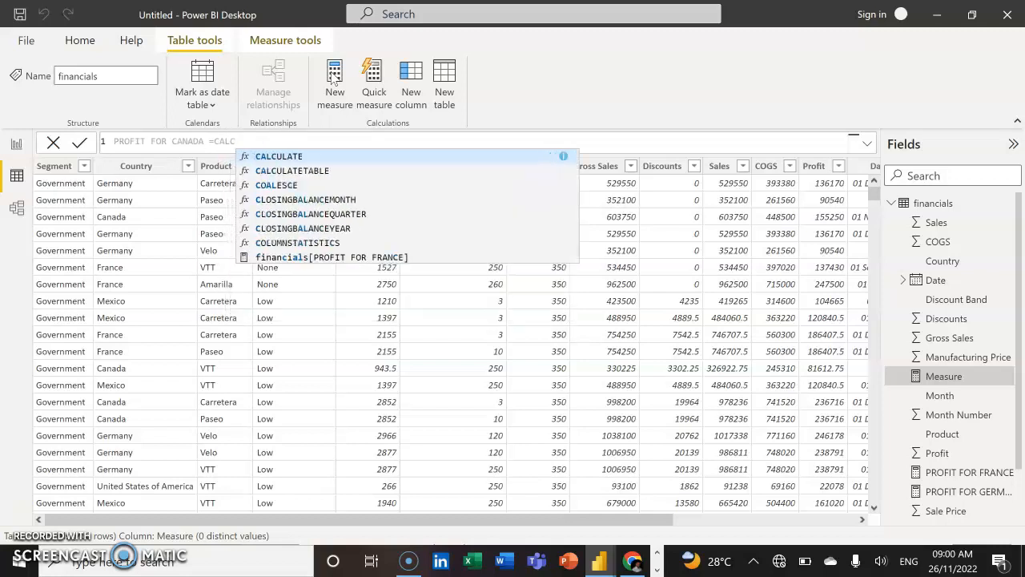
{"action": "key", "text": "Tab"}
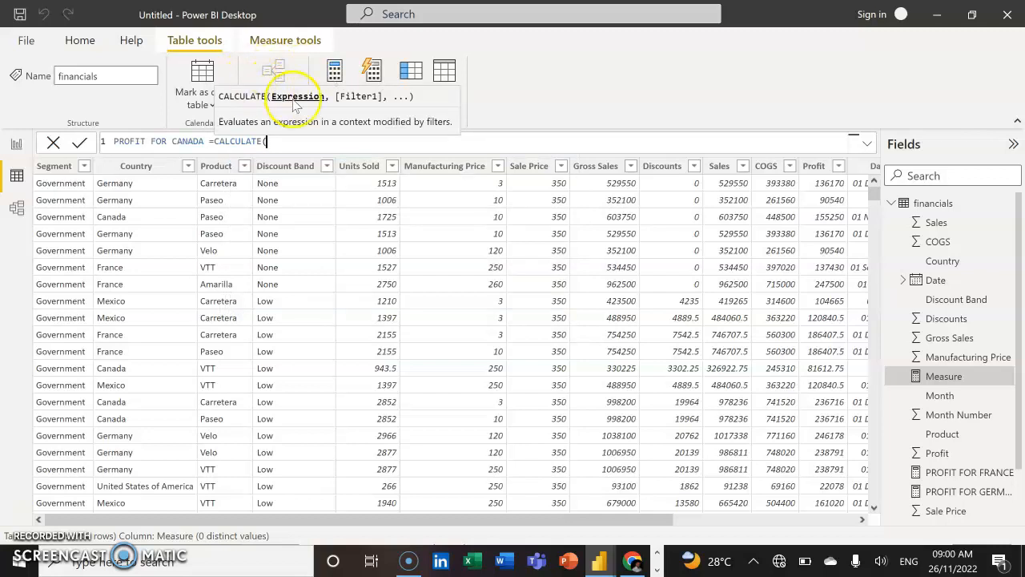
{"action": "type", "text": "SUM"}
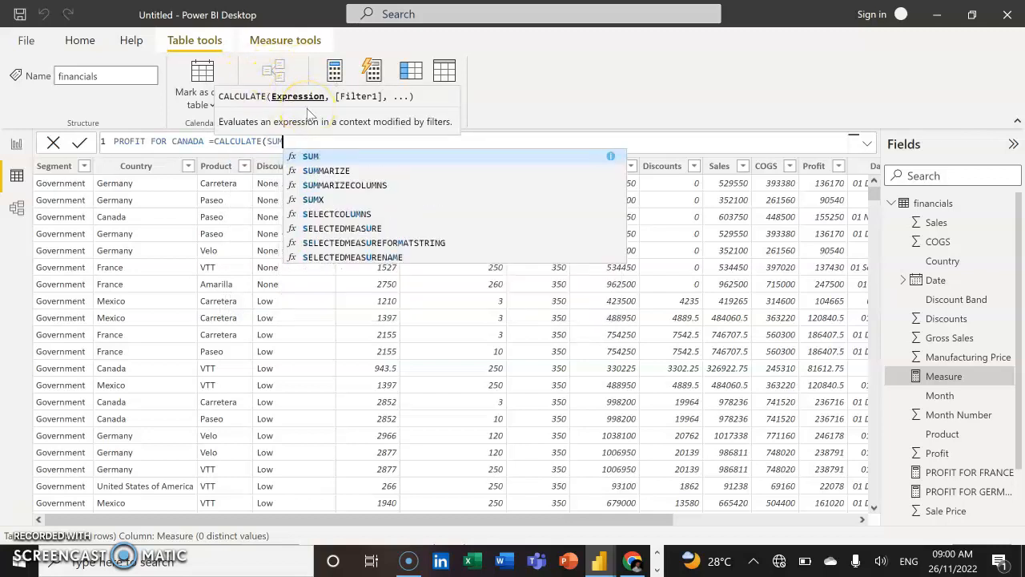
{"action": "type", "text": "("}
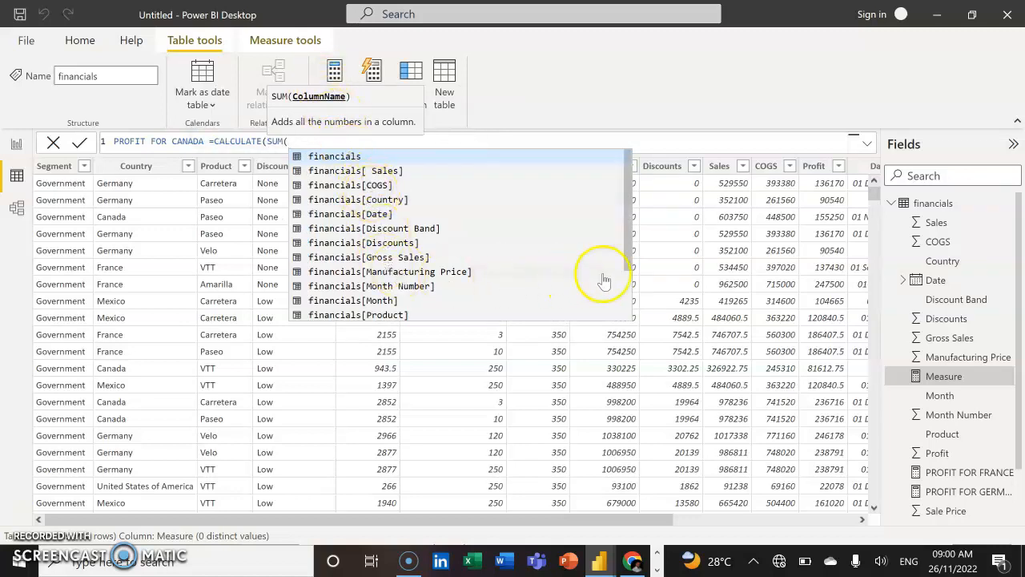
{"action": "left_click_drag", "start_coordinate": [633, 254], "coordinate": [629, 286]}
{"action": "left_click", "coordinate": [410, 283]}
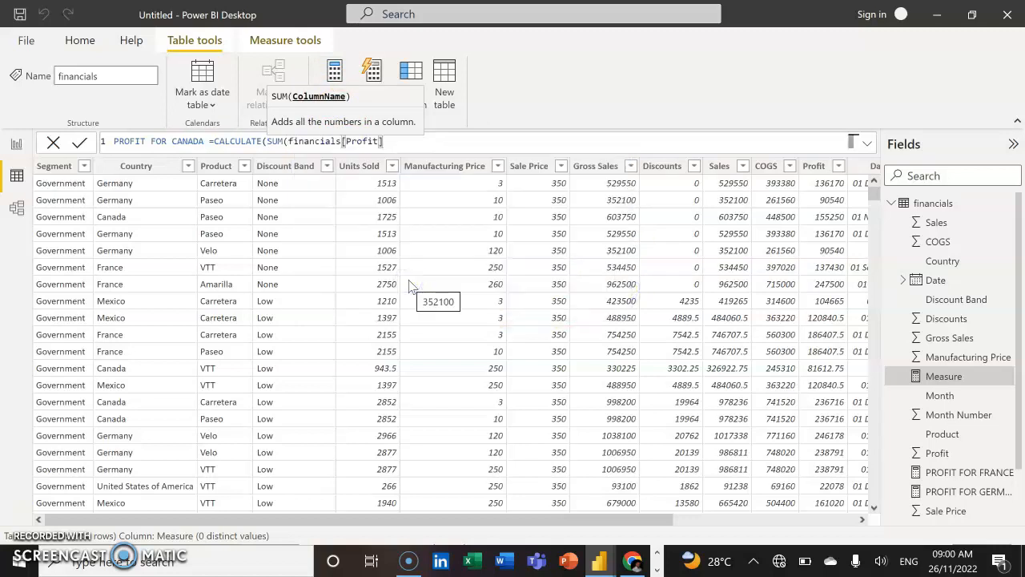
{"action": "type", "text": ")"}
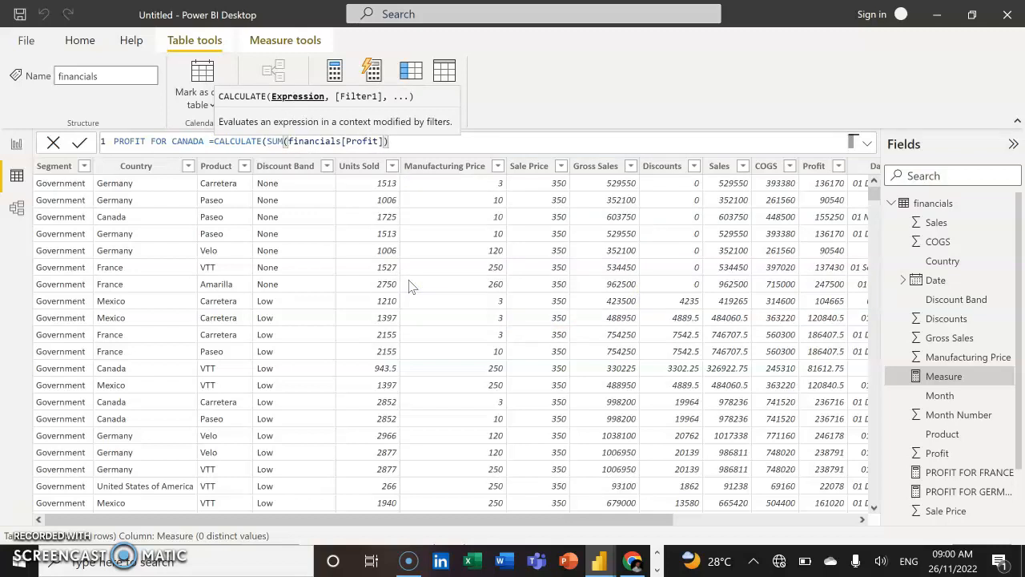
Step: Add the filter financials[Country]="CANADA" to the CALCULATE formula and commit the PROFIT FOR CANADA measure
{"action": "type", "text": ","}
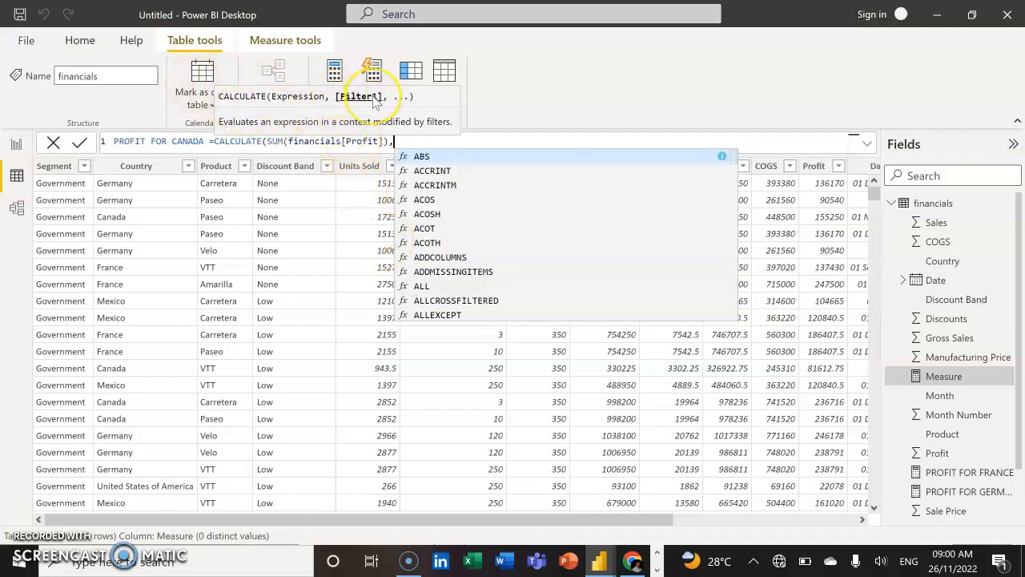
{"action": "type", "text": "FINA"}
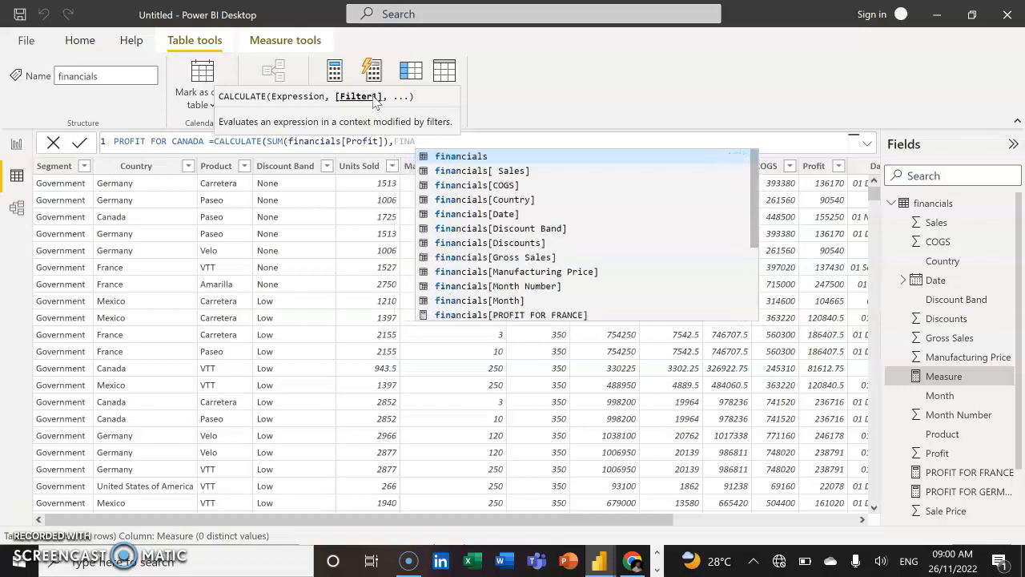
{"action": "left_click", "coordinate": [526, 200]}
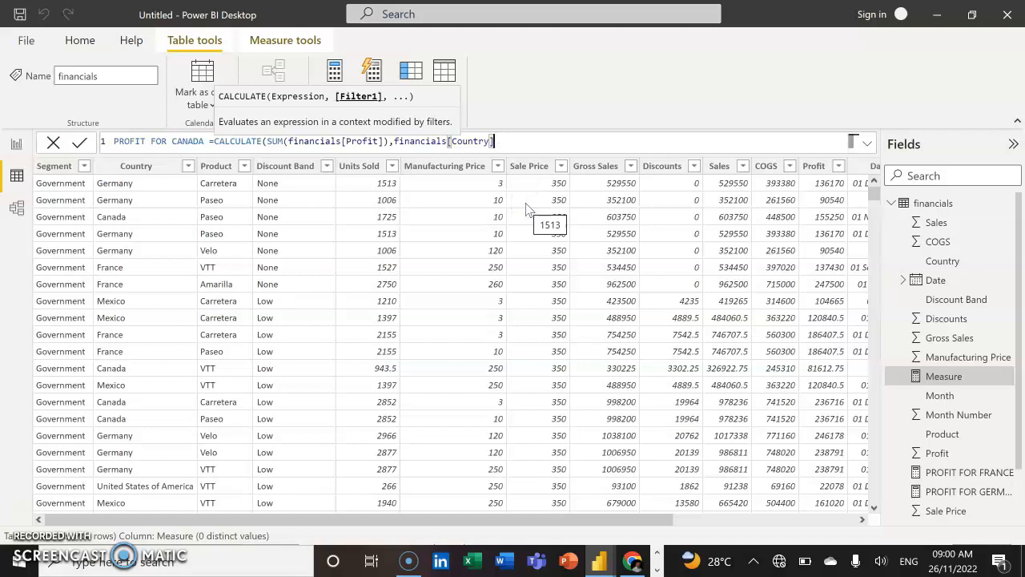
{"action": "type", "text": "=\"CANADA"}
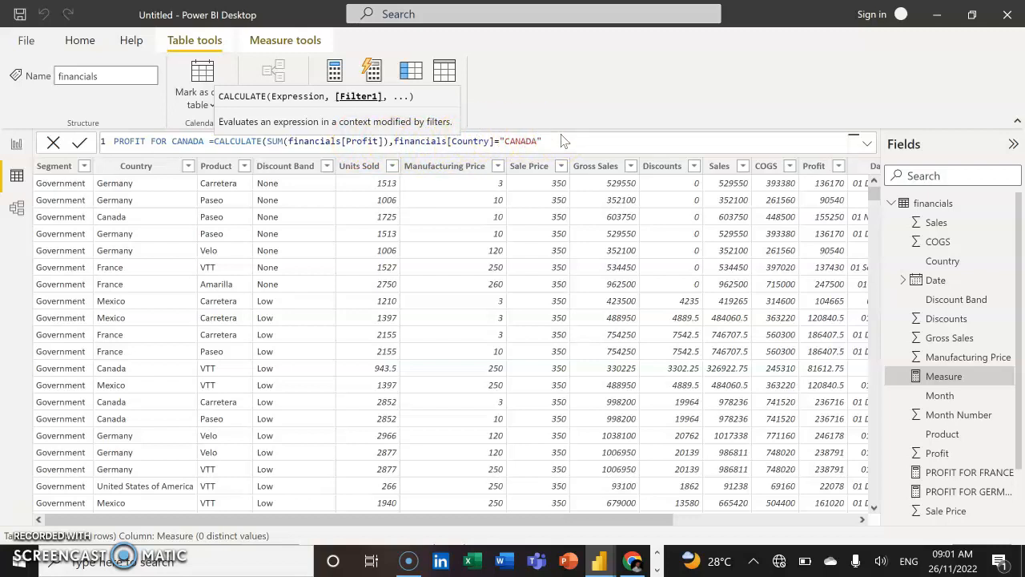
{"action": "type", "text": ")"}
{"action": "key", "text": "Return"}
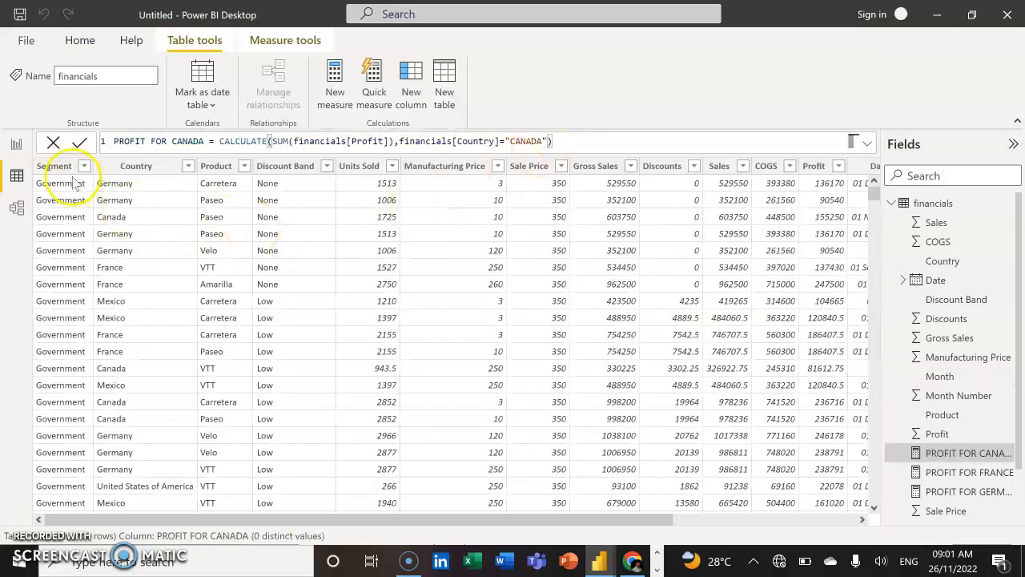
Step: Show the PROFIT FOR CANADA measure as a card visual on the report page, below the Profit card
{"action": "left_click", "coordinate": [14, 145]}
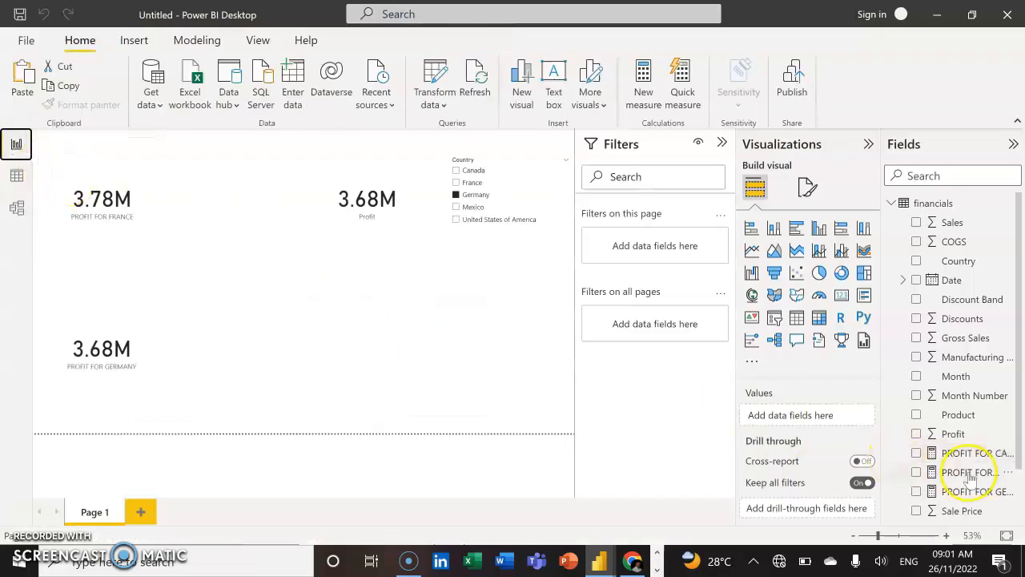
{"action": "left_click", "coordinate": [994, 457]}
{"action": "left_click_drag", "start_coordinate": [994, 457], "coordinate": [334, 323]}
{"action": "left_click_drag", "start_coordinate": [929, 453], "coordinate": [425, 357]}
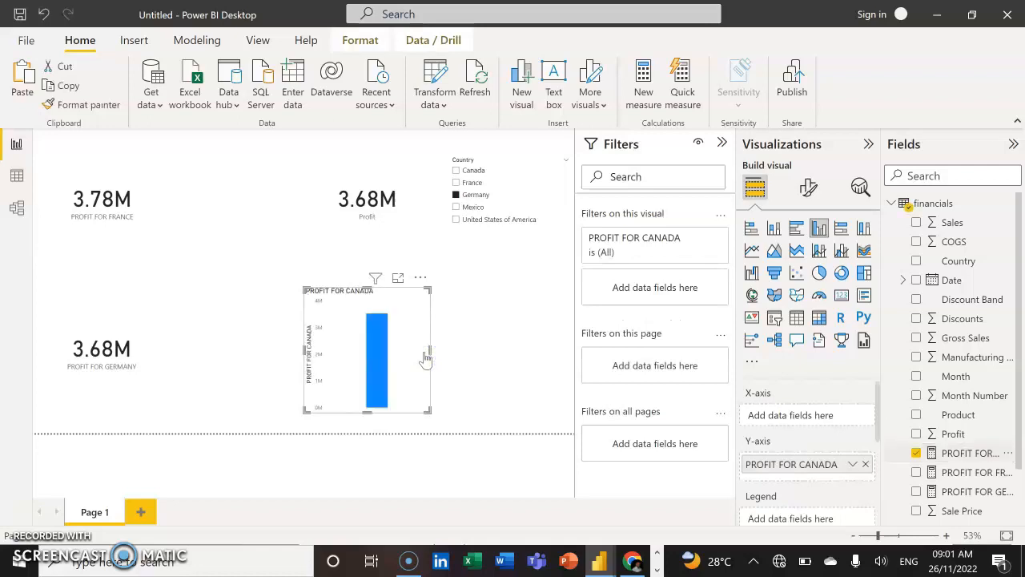
{"action": "left_click", "coordinate": [843, 297]}
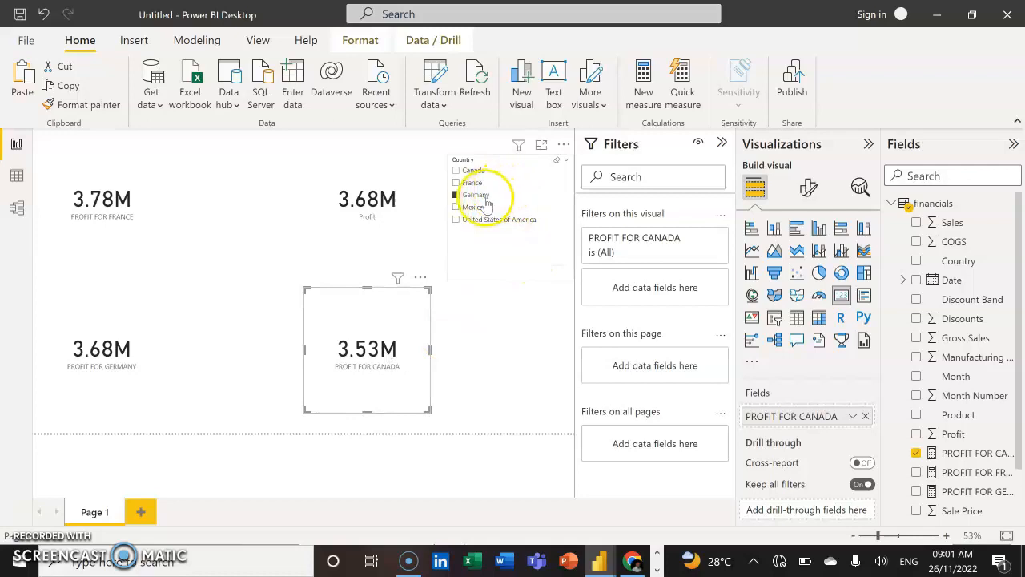
Step: Filter the page to Canada with the Country slicer and move the Profit and PROFIT FOR CANADA cards closer to the France and Germany cards
{"action": "left_click", "coordinate": [455, 171]}
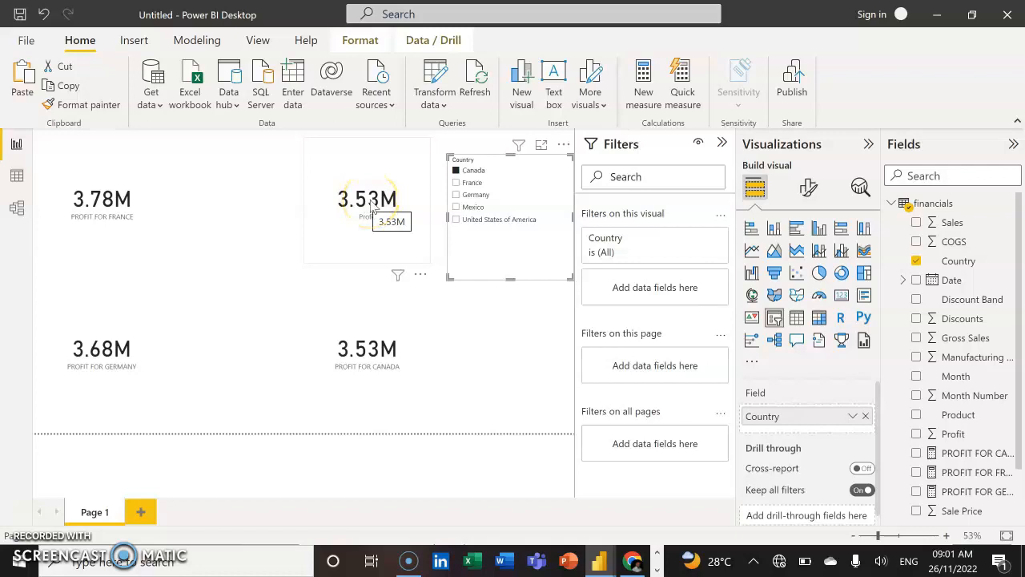
{"action": "left_click_drag", "start_coordinate": [313, 211], "coordinate": [177, 197]}
{"action": "left_click", "coordinate": [465, 377]}
{"action": "left_click_drag", "start_coordinate": [389, 346], "coordinate": [279, 355]}
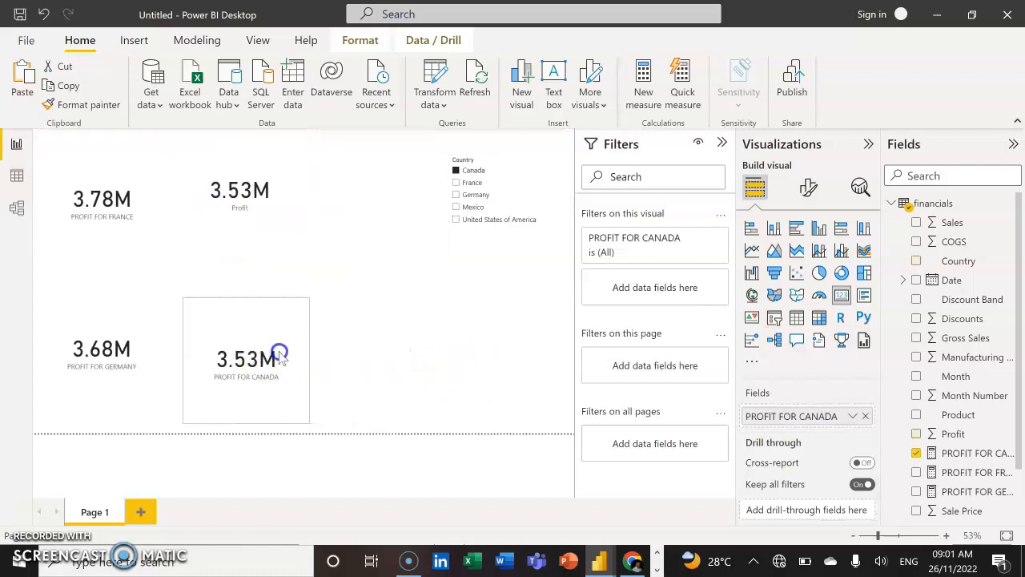
Step: Check the next question in POWER BI ASSIGNMENT.pdf in Chrome, then return to the untitled Power BI report with nothing selected
{"action": "left_click", "coordinate": [632, 561]}
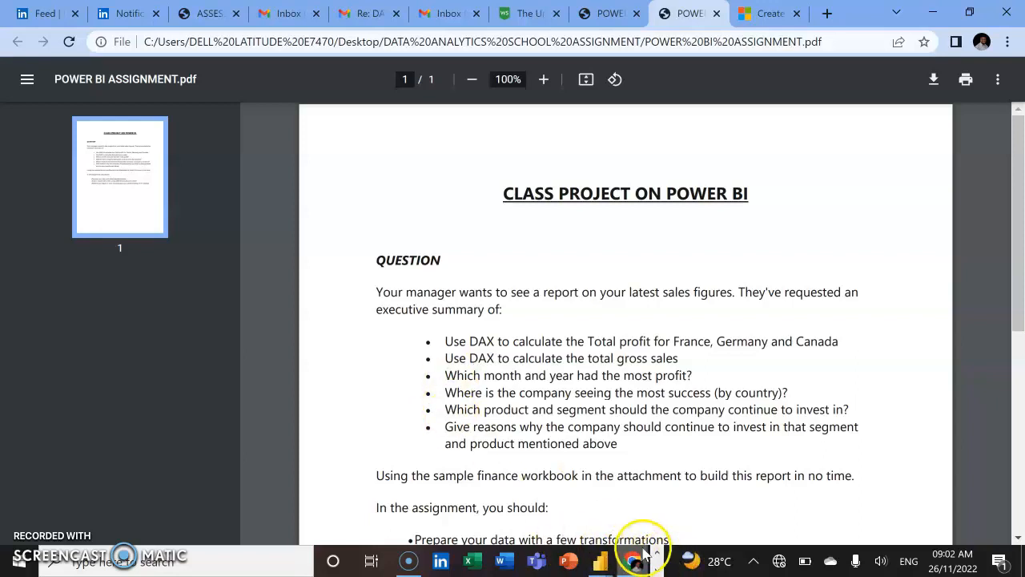
{"action": "mouse_move", "coordinate": [602, 557]}
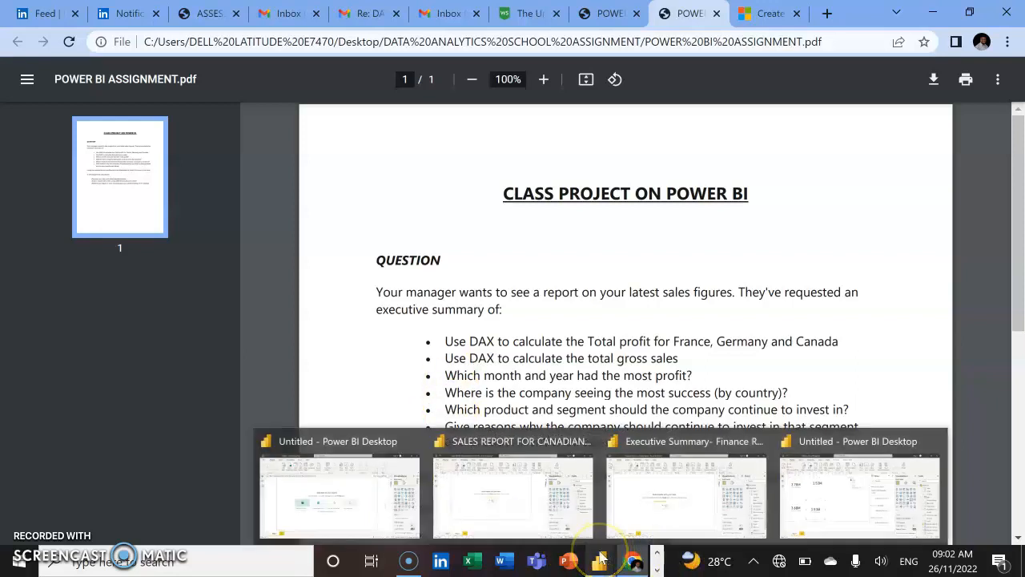
{"action": "left_click", "coordinate": [877, 501]}
{"action": "left_click", "coordinate": [430, 327]}
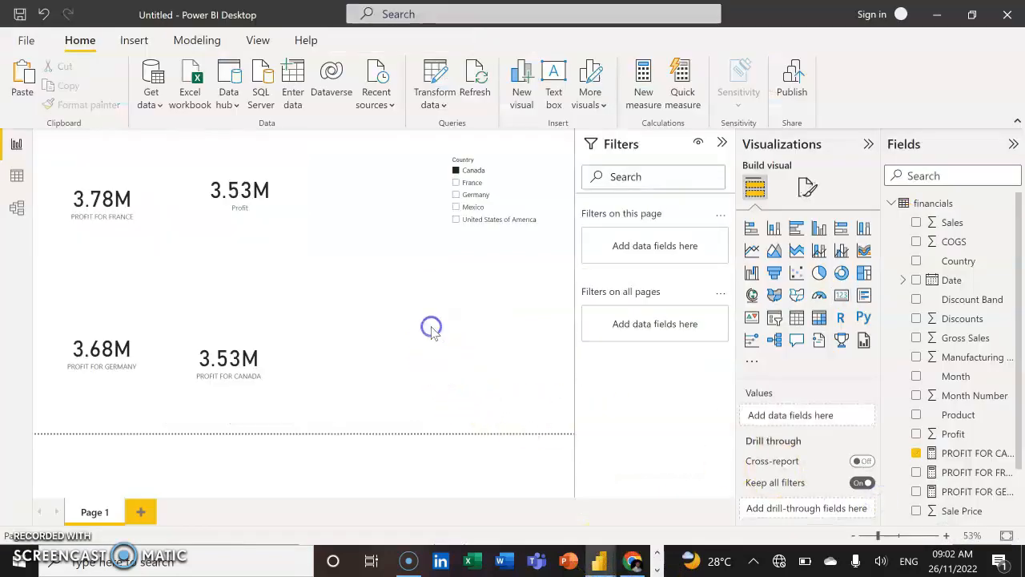
Step: Move the PROFIT FOR CANADA card right beside the PROFIT FOR GERMANY card, shrink it and deselect it
{"action": "left_click_drag", "start_coordinate": [267, 331], "coordinate": [252, 328]}
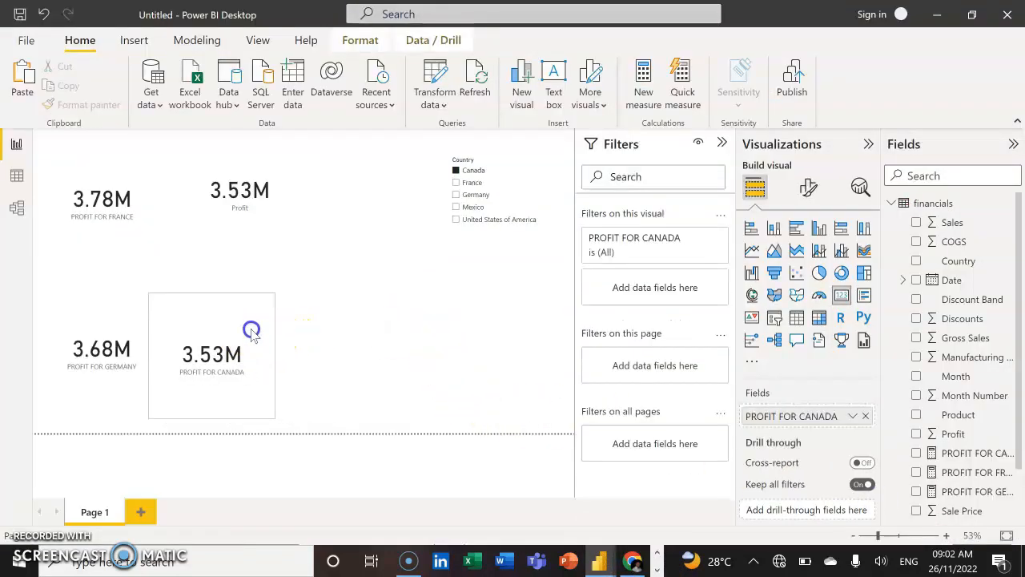
{"action": "left_click_drag", "start_coordinate": [270, 296], "coordinate": [247, 341]}
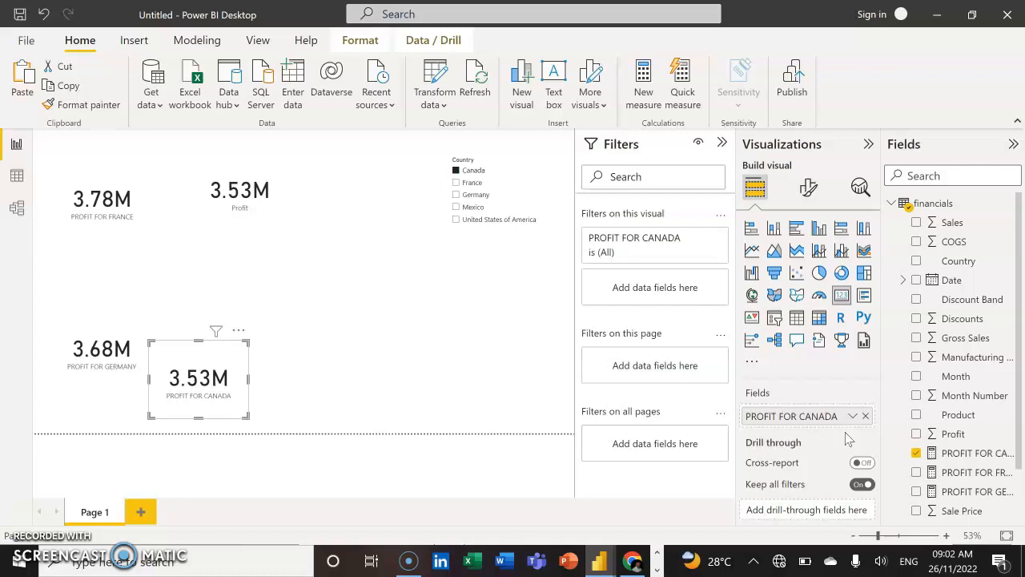
{"action": "left_click", "coordinate": [501, 300]}
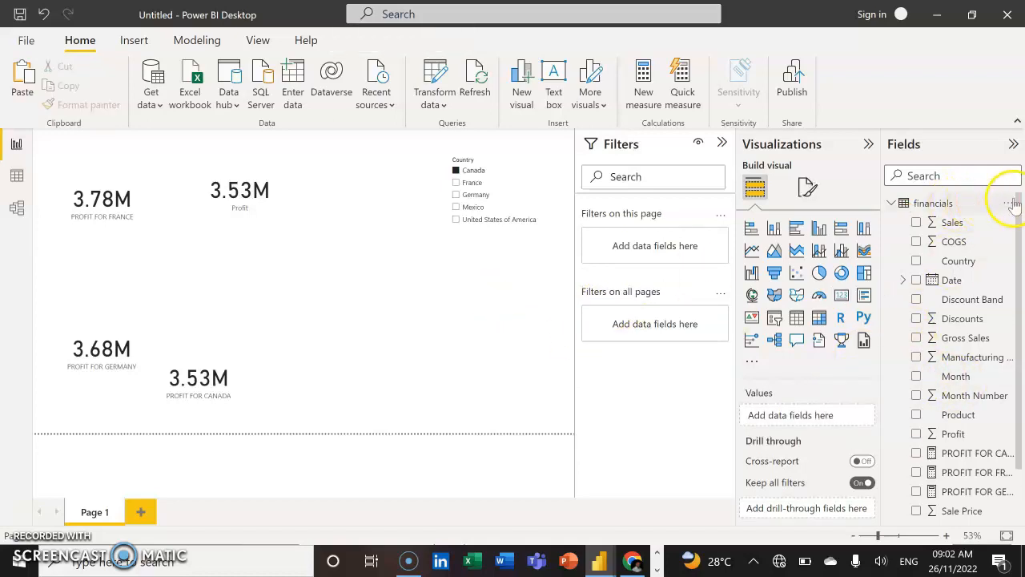
Step: Create a new measure named SUMX GROSS SALES in the financials table from the report page
{"action": "left_click", "coordinate": [1010, 204]}
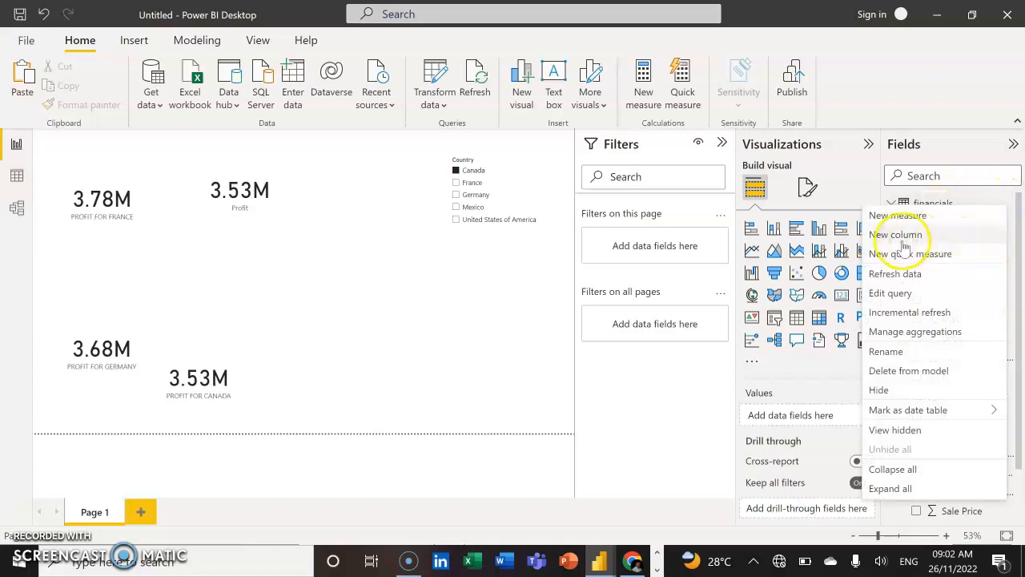
{"action": "left_click", "coordinate": [895, 216]}
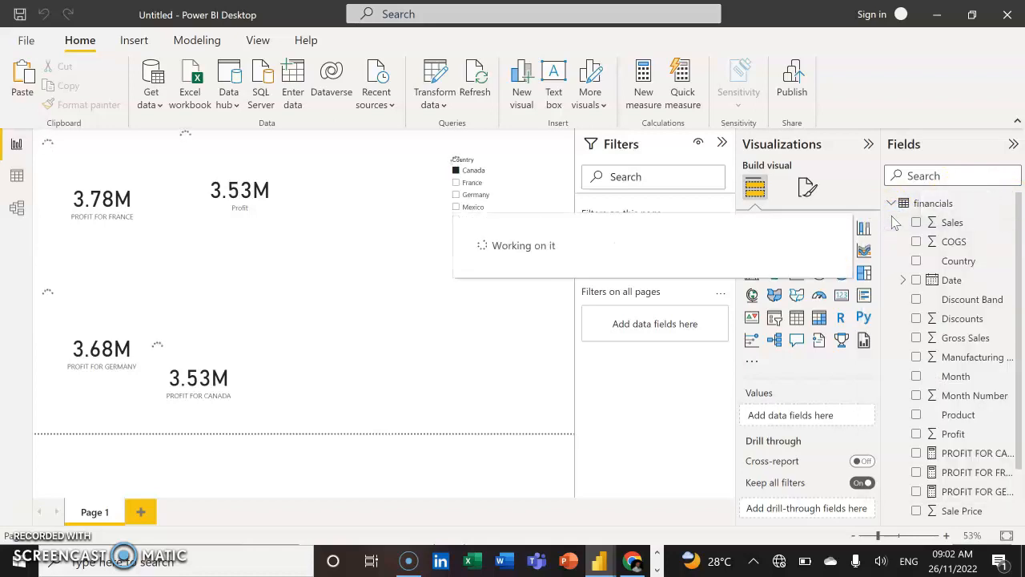
{"action": "key", "text": "ctrl+a"}
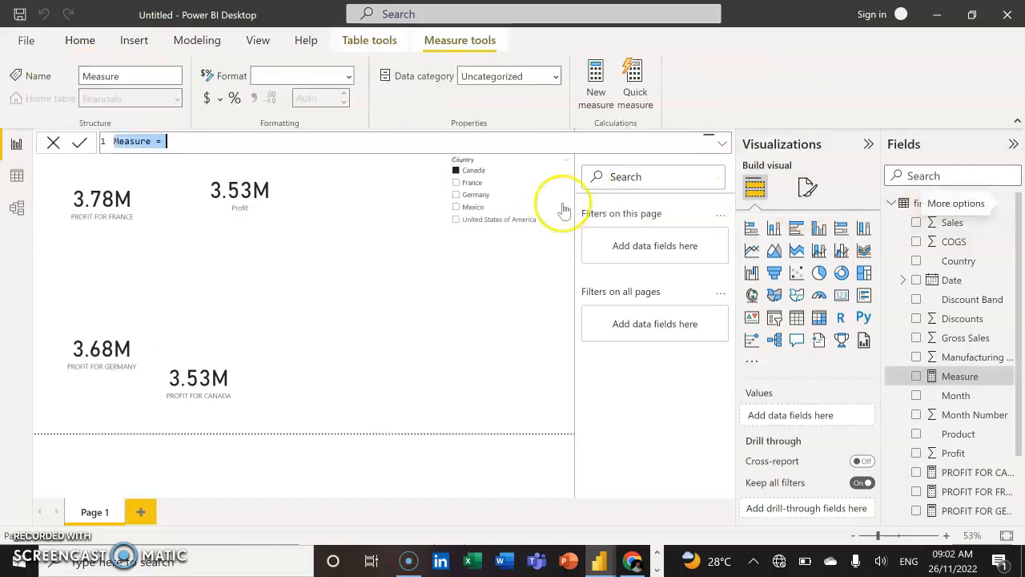
{"action": "key", "text": "BackSpace"}
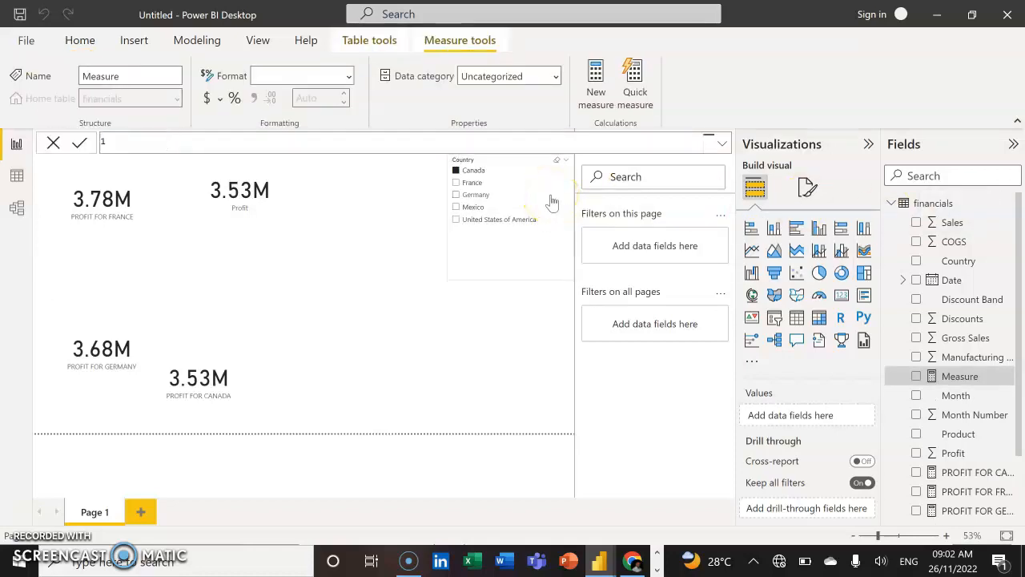
{"action": "type", "text": "GR"}
{"action": "key", "text": "BackSpace"}
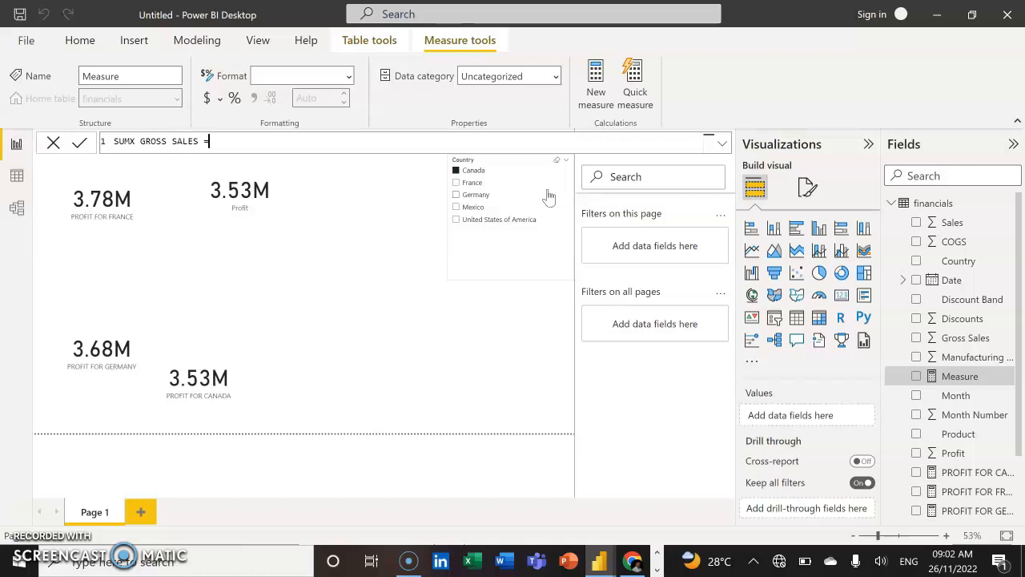
Step: Define the SUMX GROSS SALES measure as SUMX(financials,financials[Sale Price]) and commit it
{"action": "type", "text": "SUMX"}
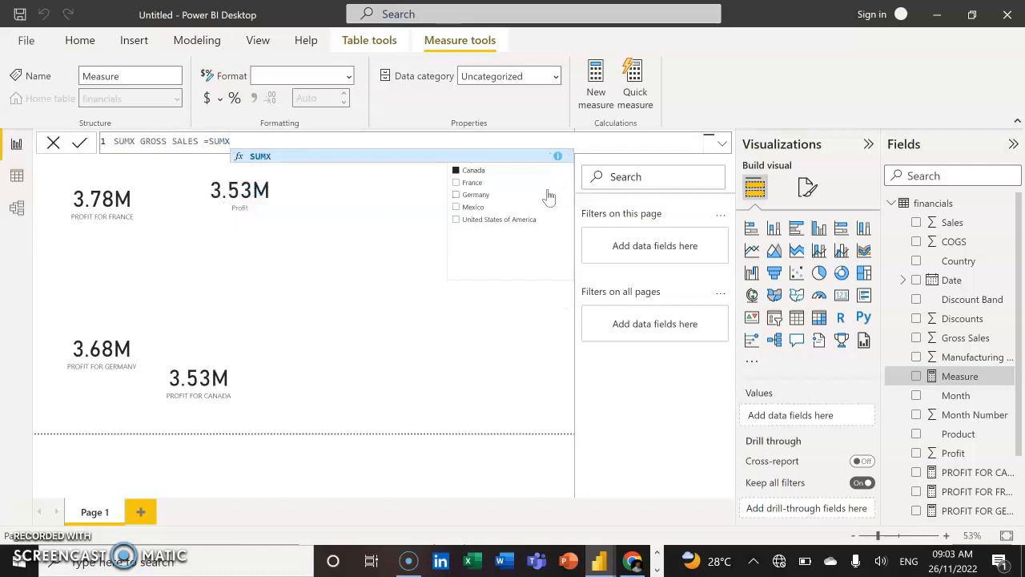
{"action": "type", "text": "("}
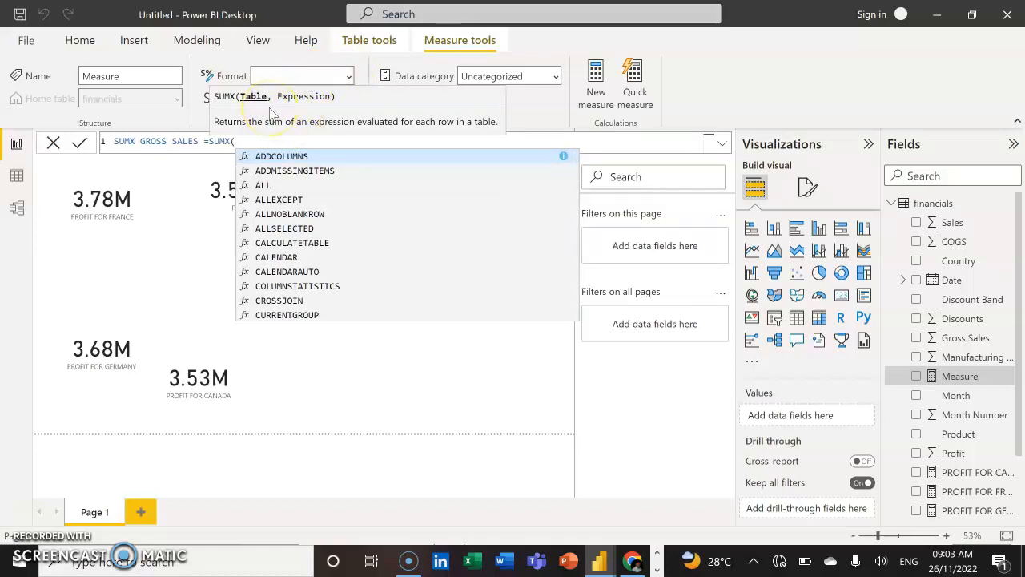
{"action": "type", "text": "FINA"}
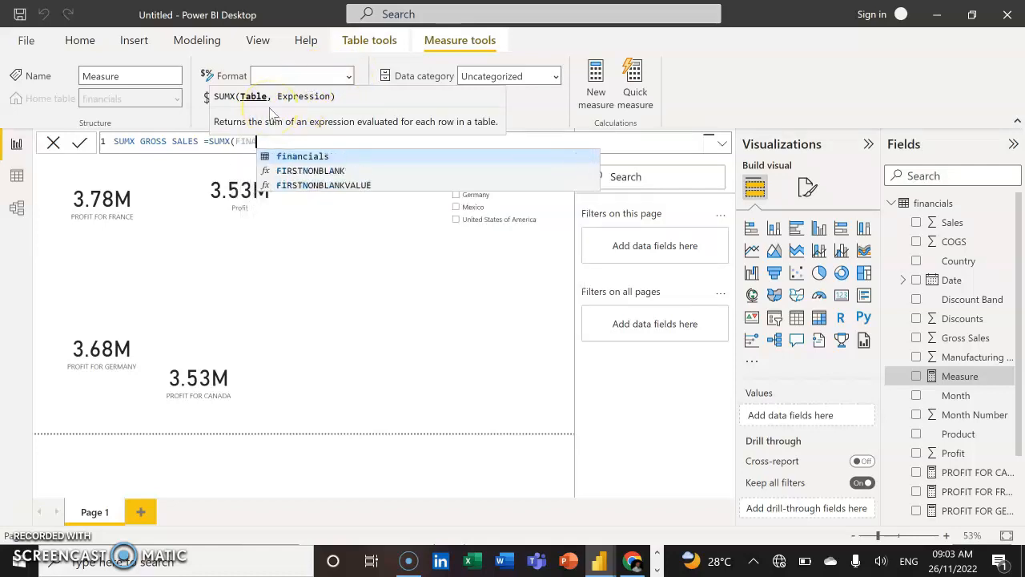
{"action": "left_click", "coordinate": [326, 157]}
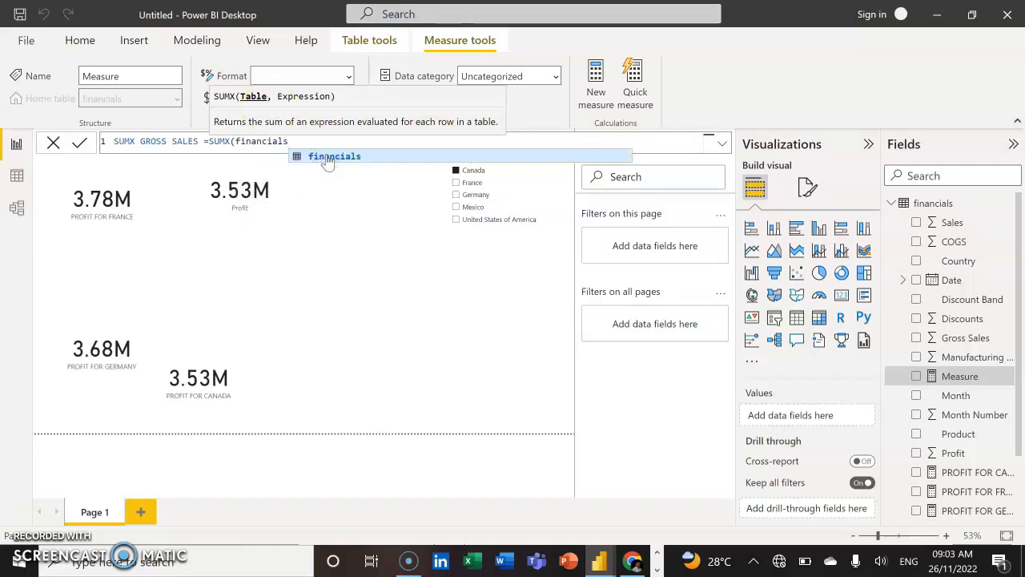
{"action": "type", "text": ","}
{"action": "left_click", "coordinate": [340, 172]}
{"action": "type", "text": "FINAC"}
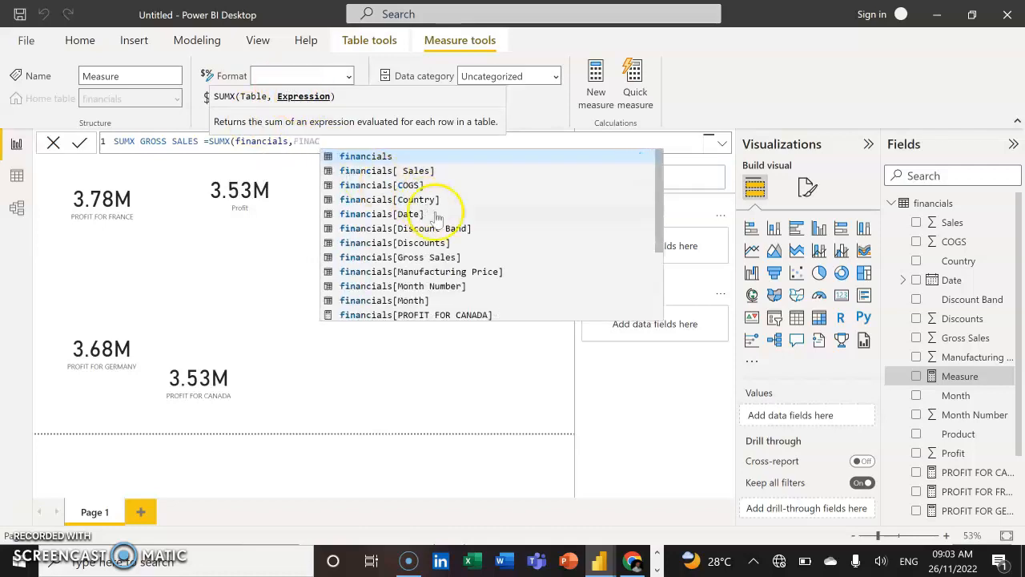
{"action": "left_click", "coordinate": [661, 238]}
{"action": "left_click_drag", "start_coordinate": [661, 239], "coordinate": [654, 300]}
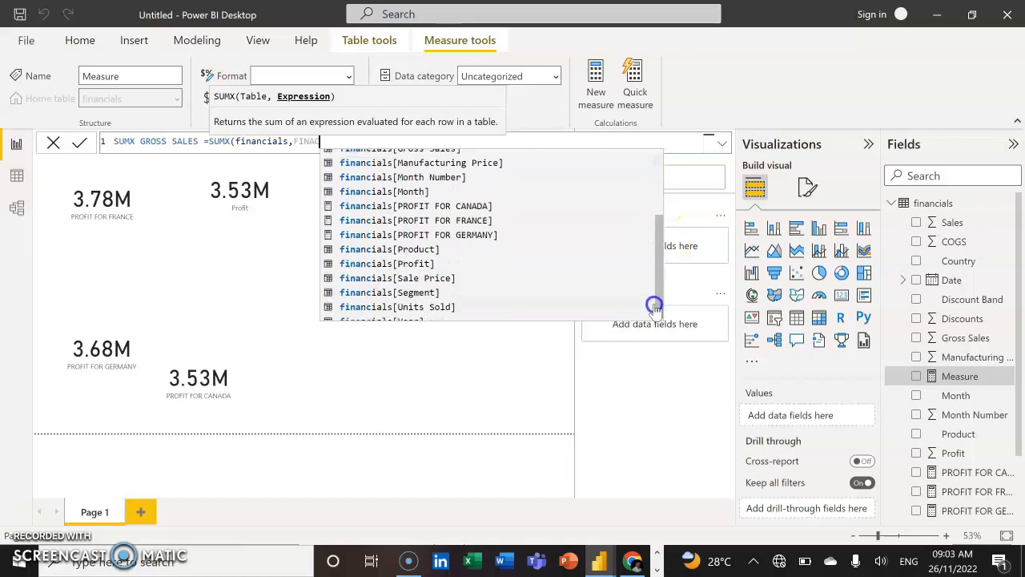
{"action": "double_click", "coordinate": [435, 278]}
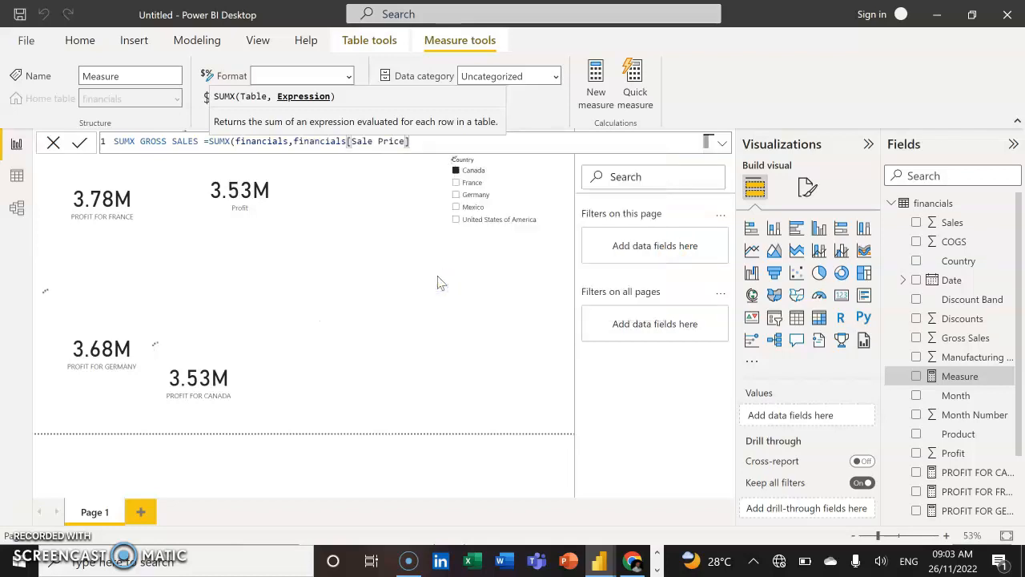
{"action": "key", "text": "Return"}
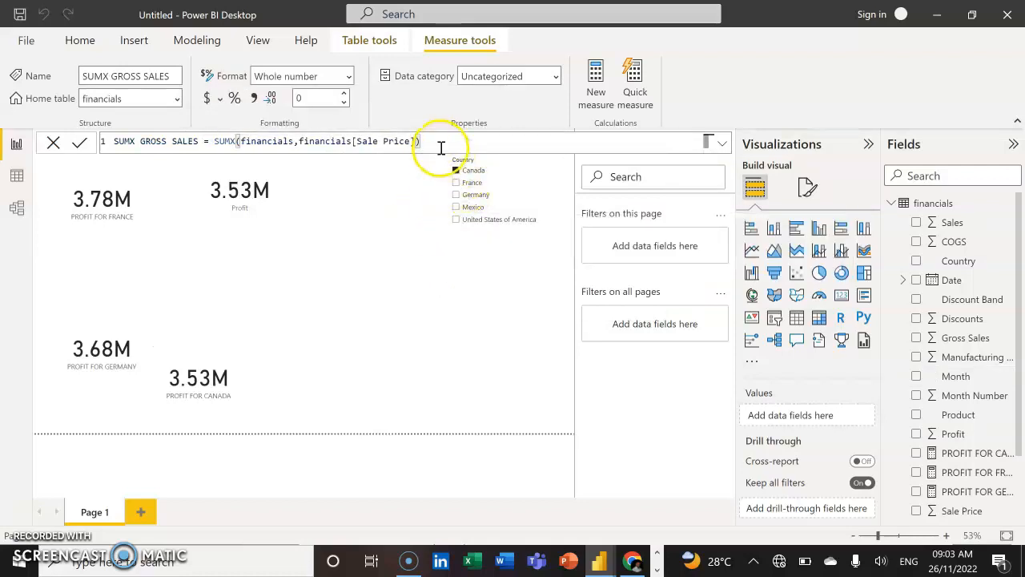
Step: Change the SUMX GROSS SALES formula to SUMX(financials,financials[Sale Price]*financials[Units Sold]) and commit it
{"action": "key", "text": "BackSpace"}
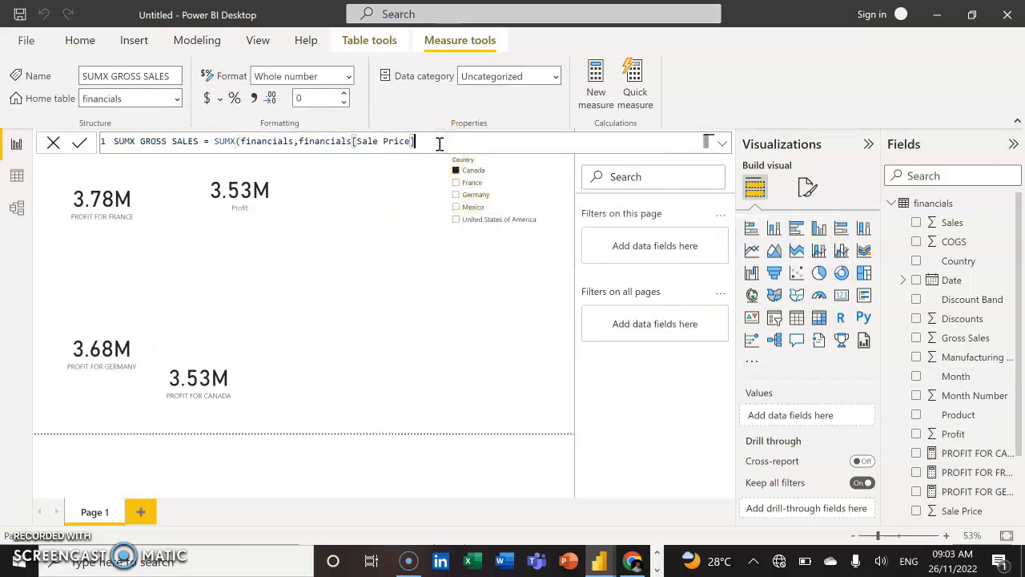
{"action": "type", "text": "&"}
{"action": "key", "text": "BackSpace"}
{"action": "type", "text": "*FIN"}
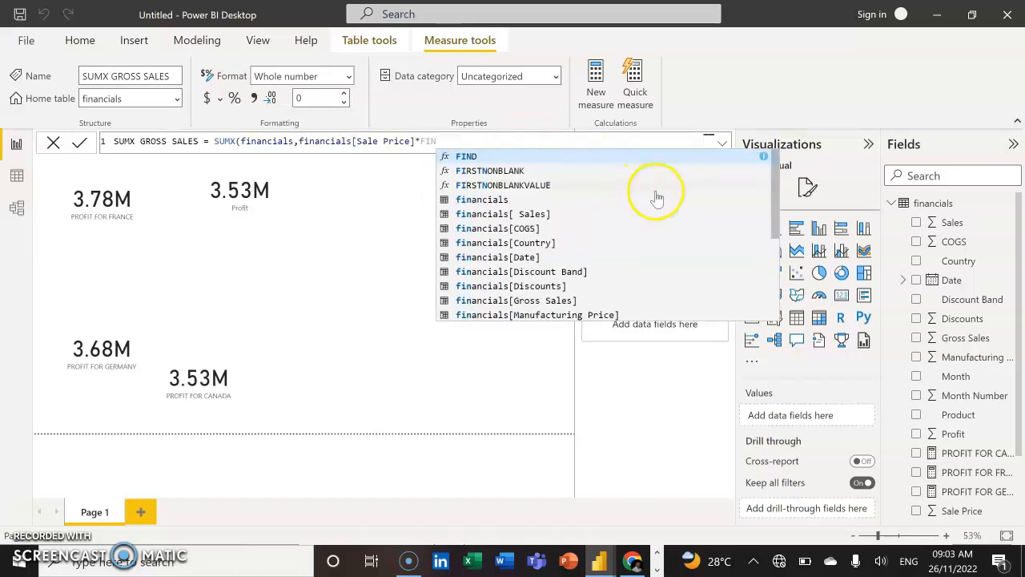
{"action": "left_click_drag", "start_coordinate": [775, 205], "coordinate": [772, 281]}
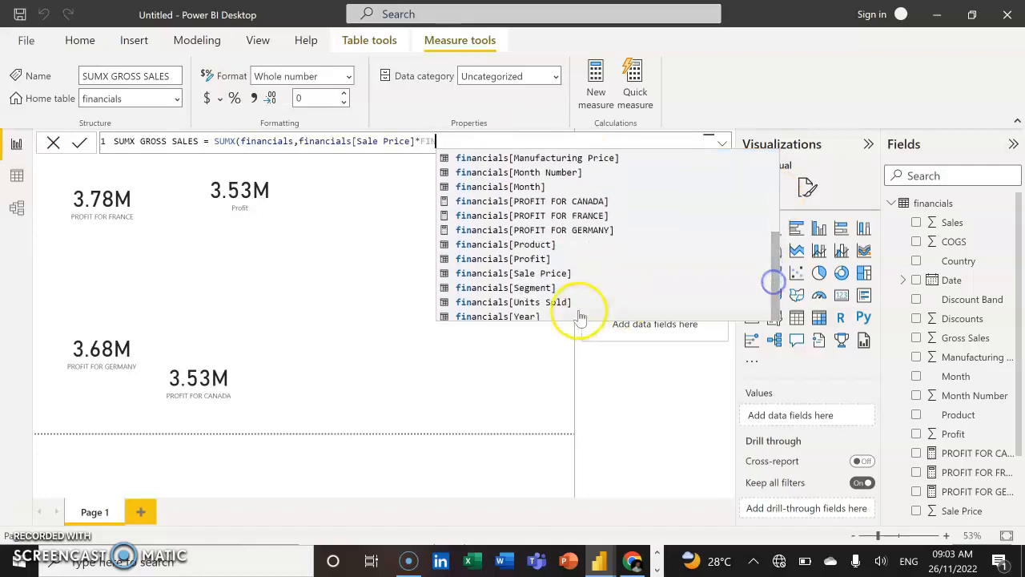
{"action": "left_click", "coordinate": [522, 304]}
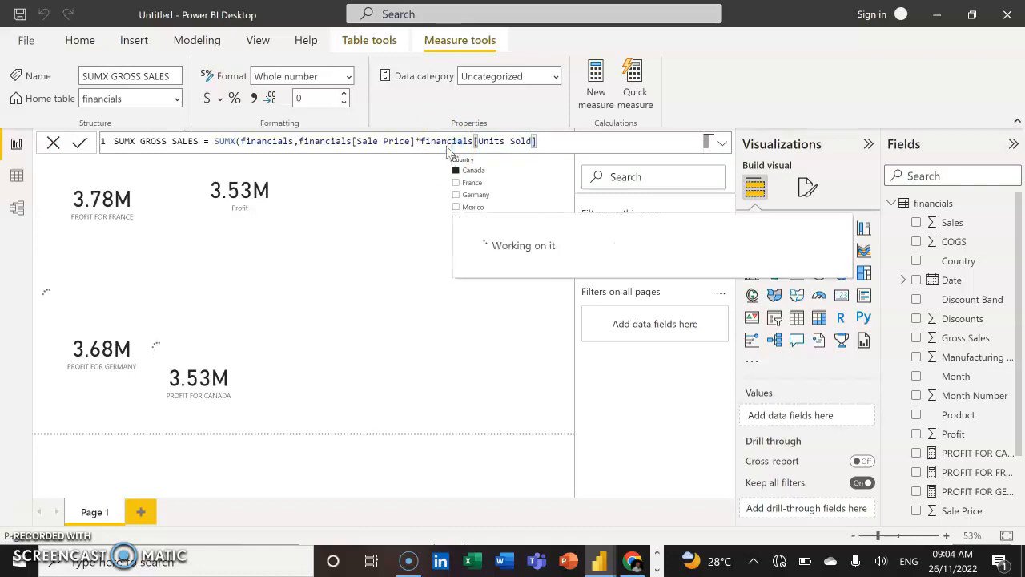
{"action": "type", "text": ")"}
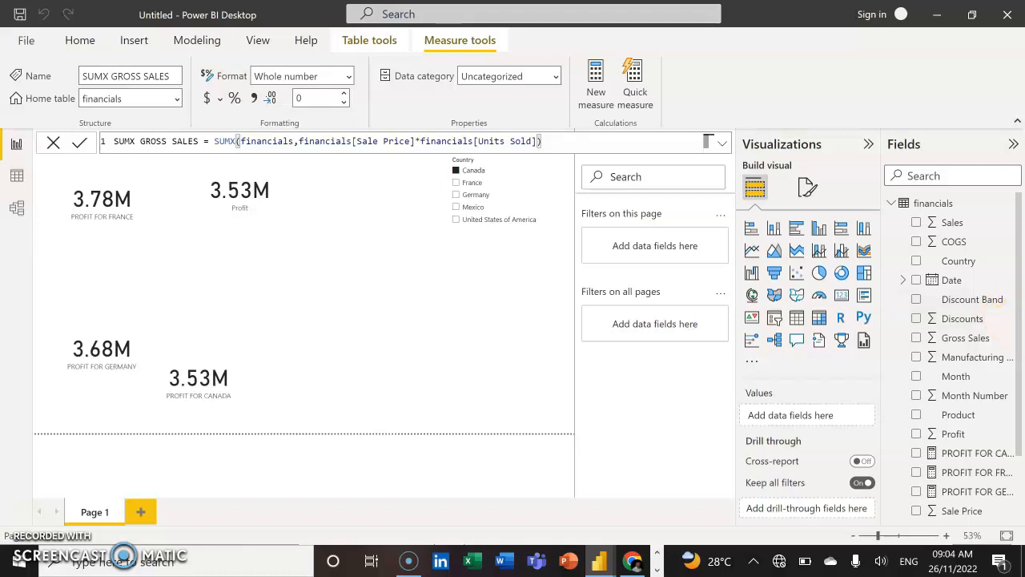
Step: Show the SUMX GROSS SALES measure in a card, shrink it, place it below the Profit card and deselect it
{"action": "left_click_drag", "start_coordinate": [1018, 322], "coordinate": [1017, 390]}
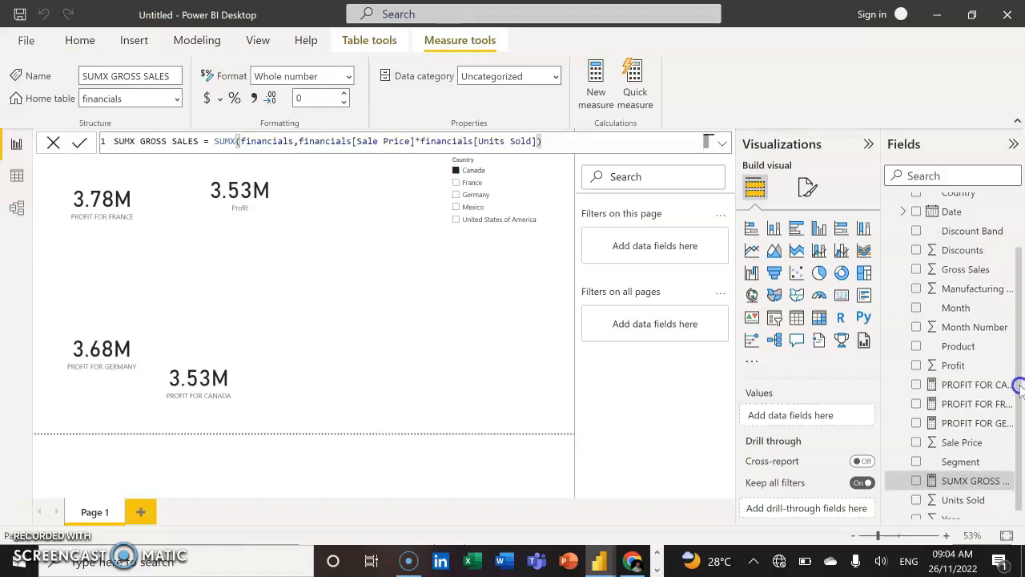
{"action": "left_click_drag", "start_coordinate": [986, 483], "coordinate": [486, 312]}
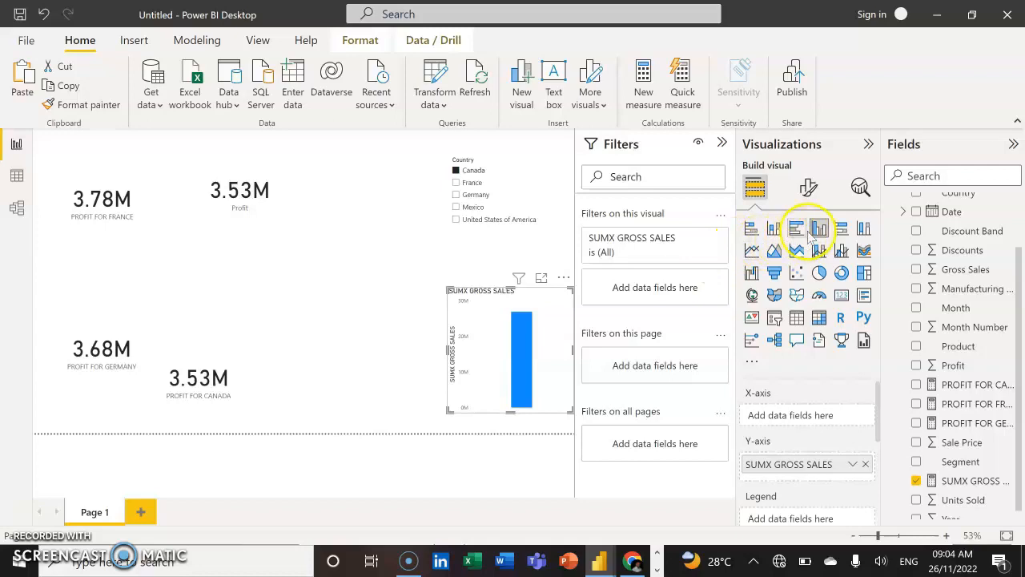
{"action": "left_click", "coordinate": [841, 295]}
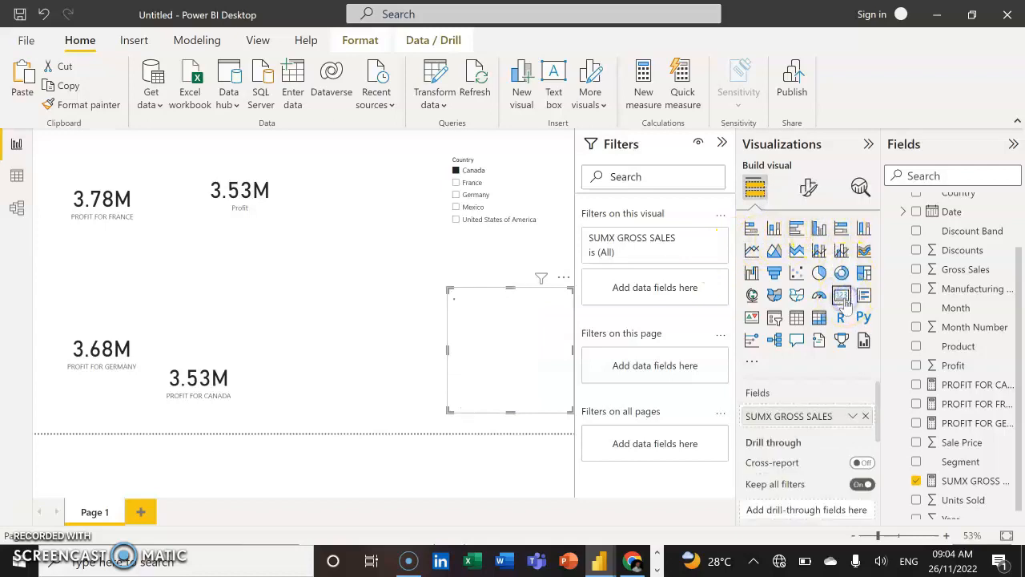
{"action": "left_click_drag", "start_coordinate": [542, 290], "coordinate": [399, 273]}
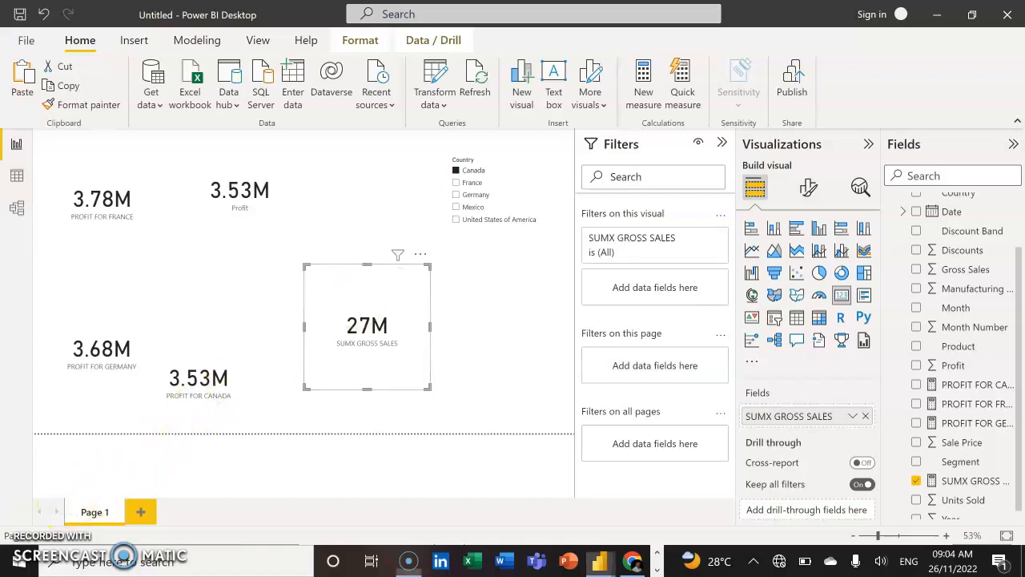
{"action": "left_click", "coordinate": [394, 374]}
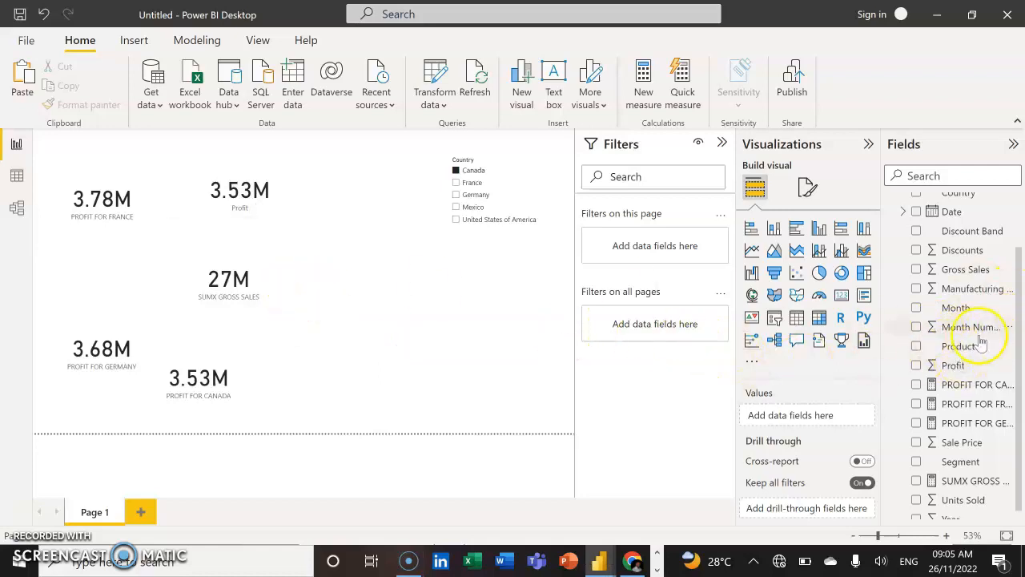
Step: Add a new visual of the Gross Sales field in the empty area below the Country slicer
{"action": "left_click", "coordinate": [963, 273]}
{"action": "left_click_drag", "start_coordinate": [963, 273], "coordinate": [487, 324]}
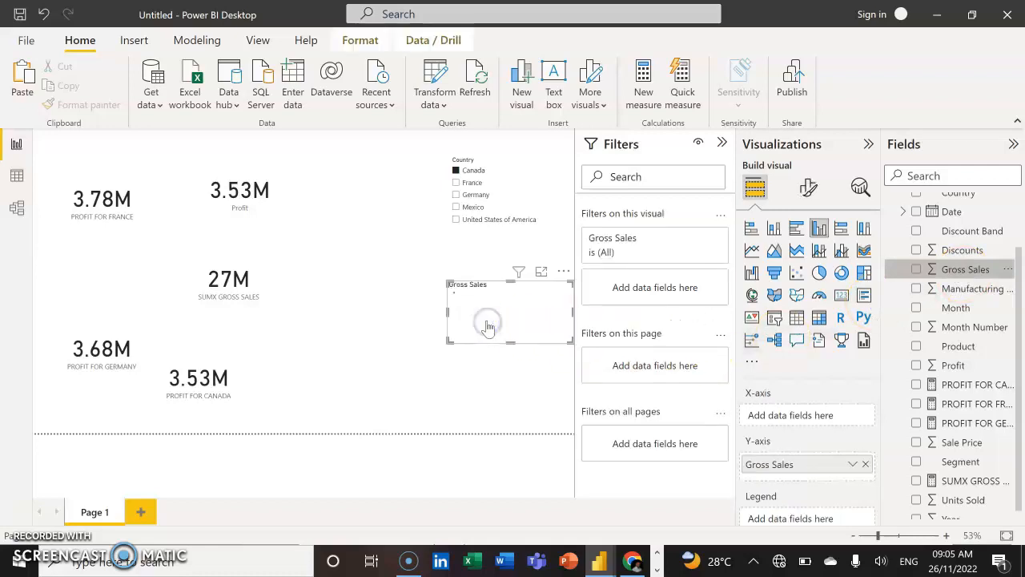